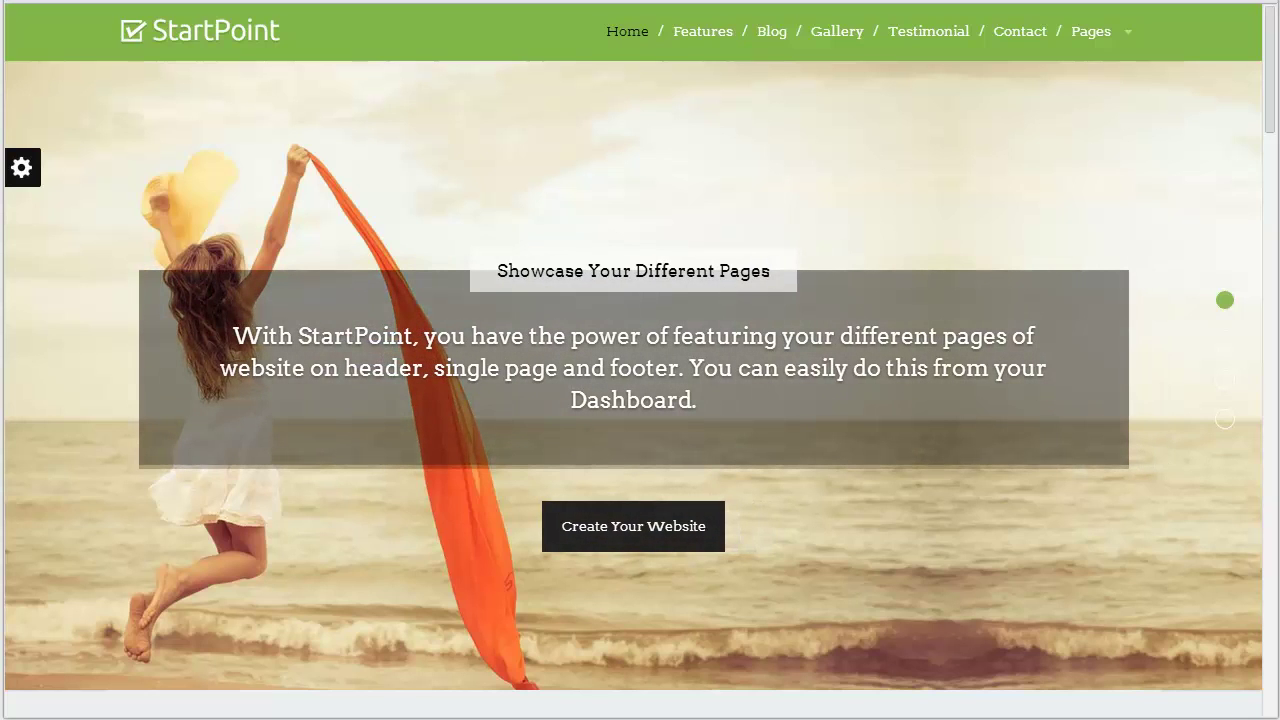
Open the demo Gallery and try the Nature, Environment, Happiness and Enjoyment filters.
left_click(837, 33)
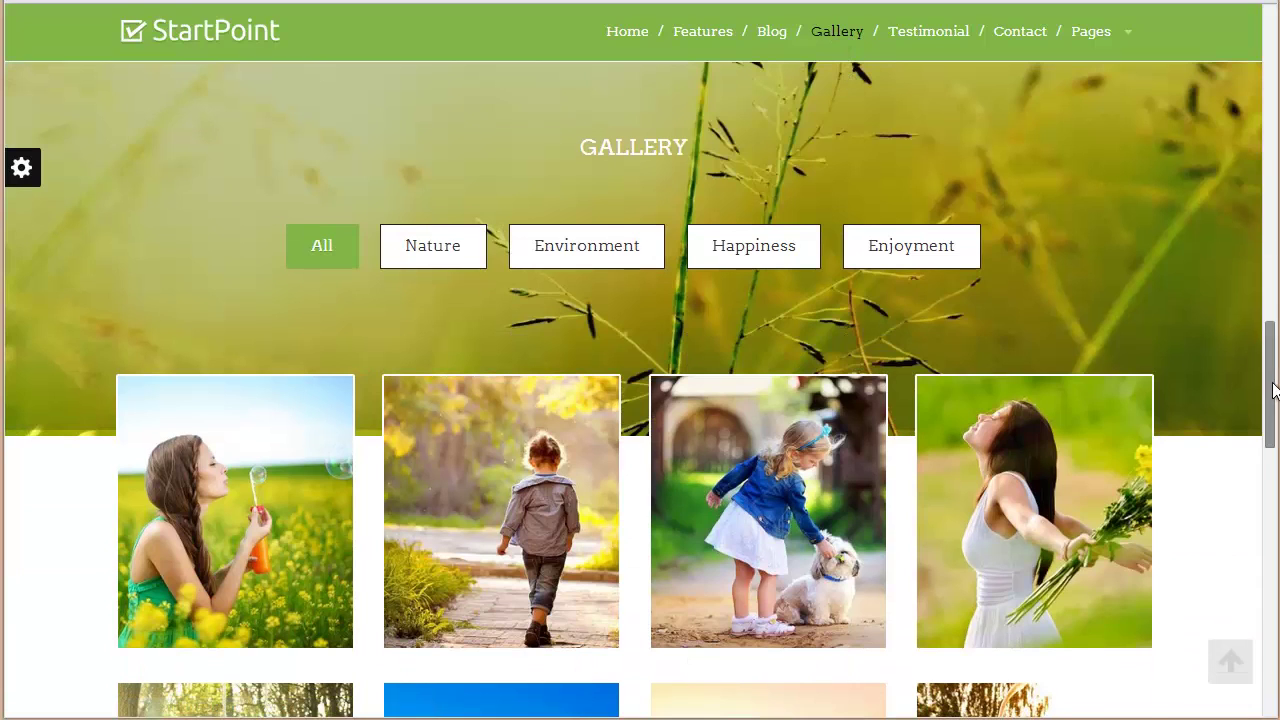
scroll(1140, 314, "down", 1)
scroll(431, 210, "down", 1)
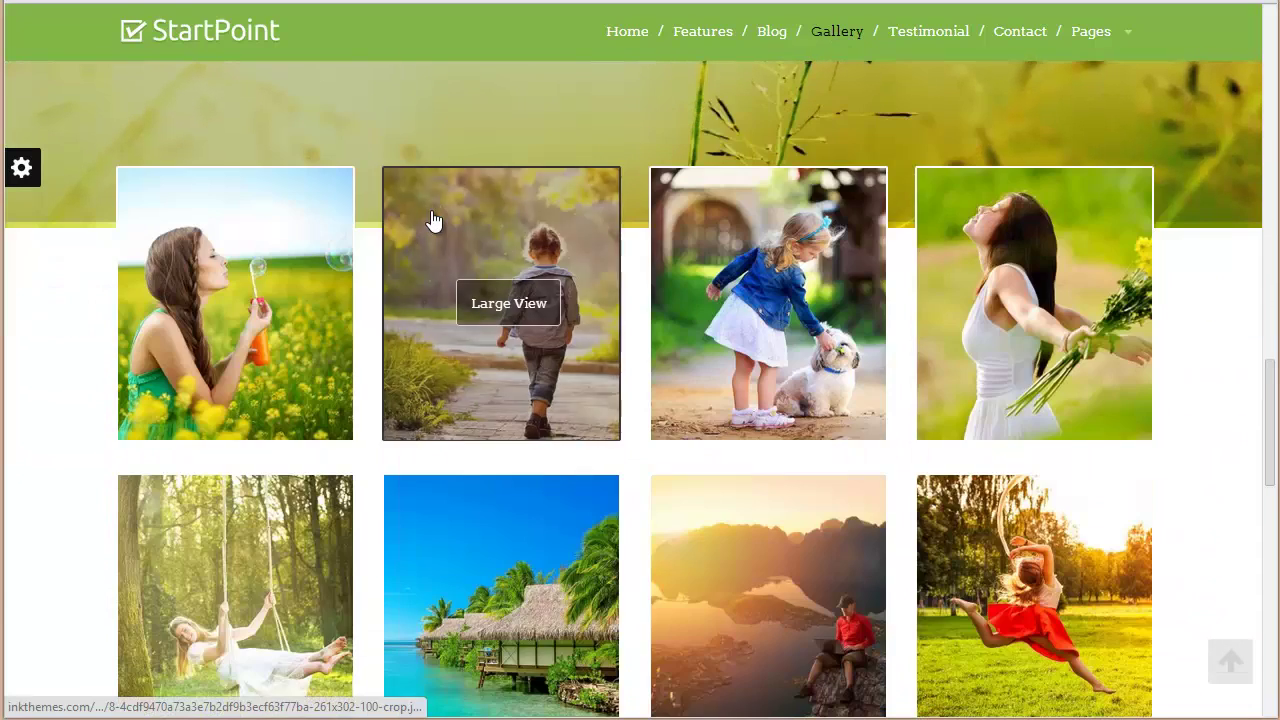
scroll(431, 210, "up", 2)
left_click(431, 245)
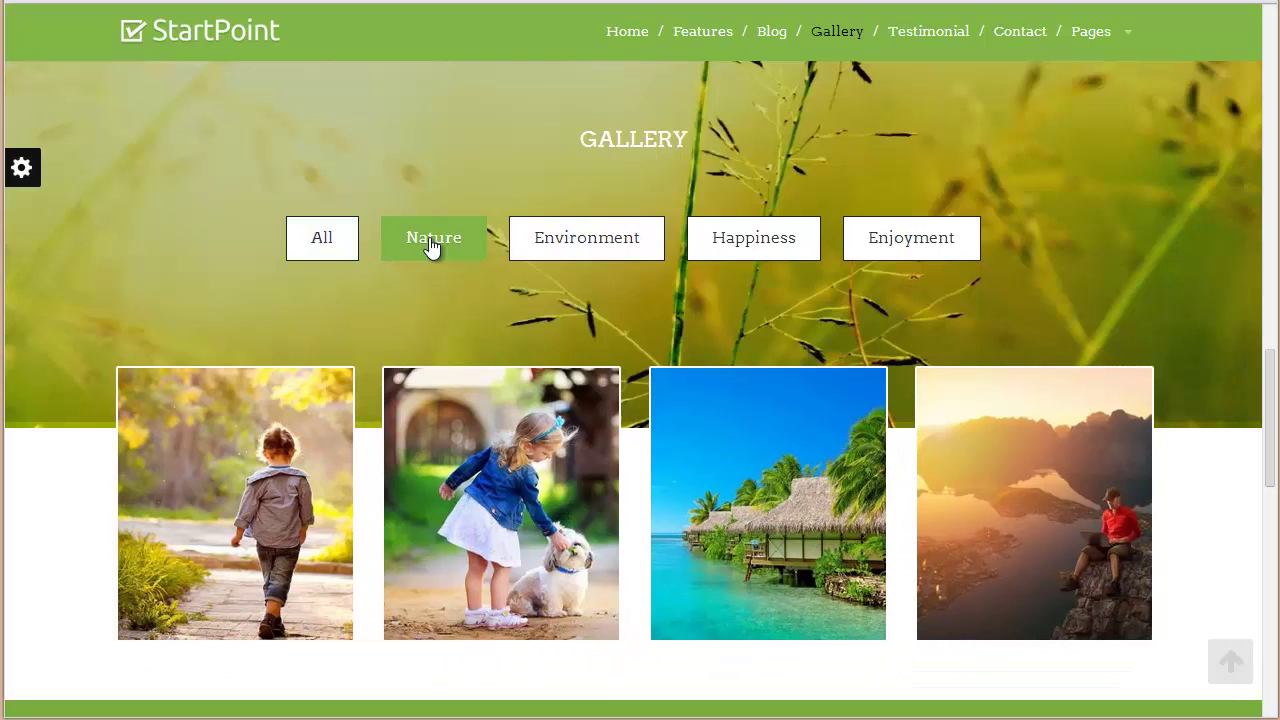
left_click(574, 256)
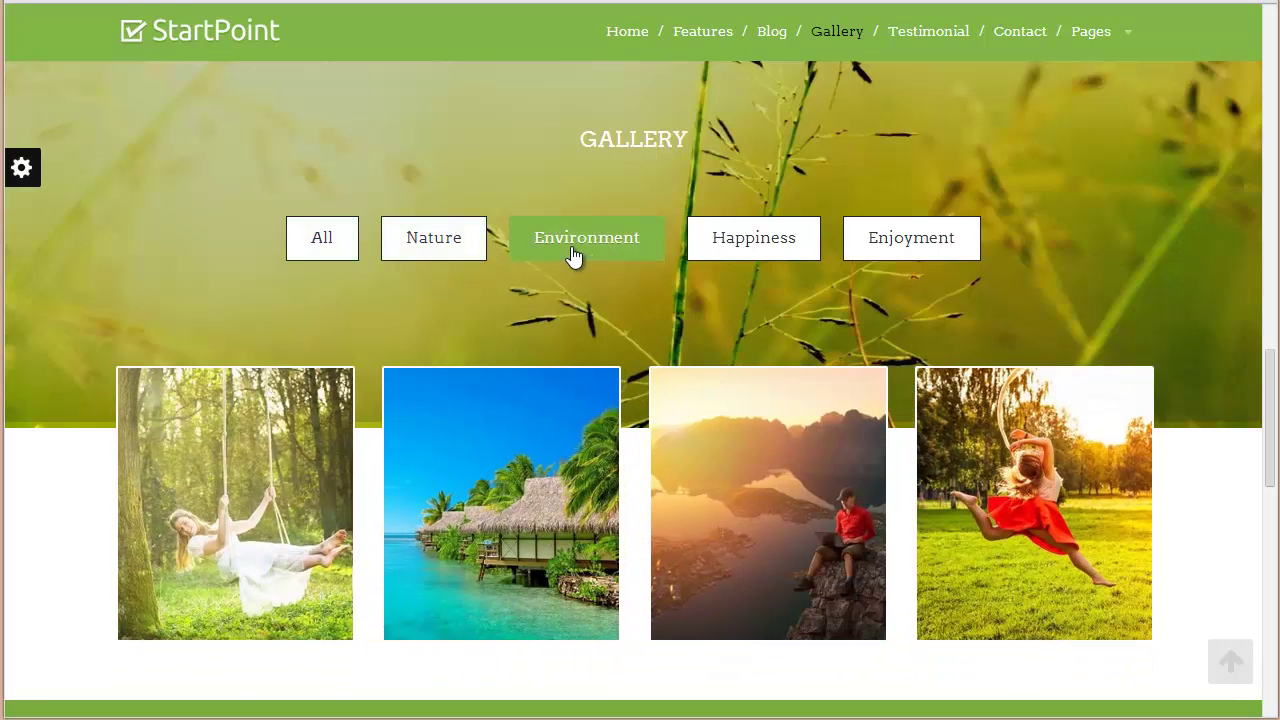
left_click(729, 256)
left_click(938, 249)
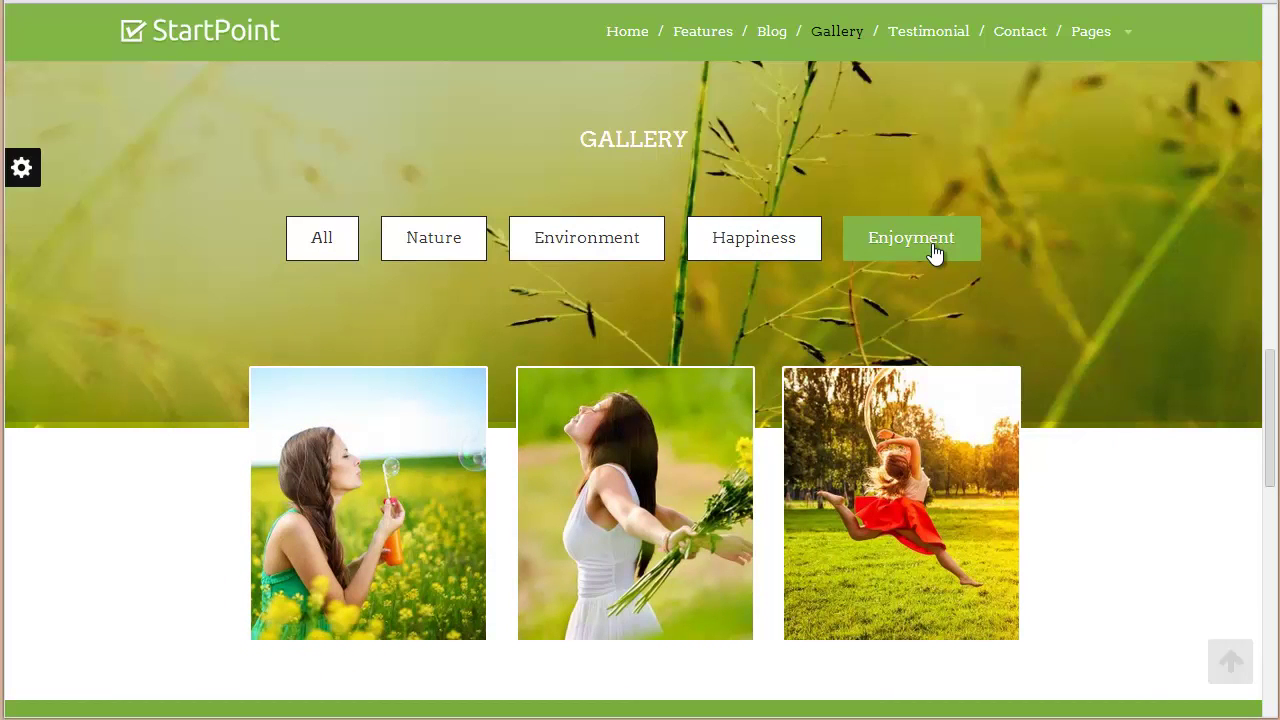
Revisit the Happiness, Environment and Nature filters, then show all photos again.
left_click(803, 246)
left_click(626, 252)
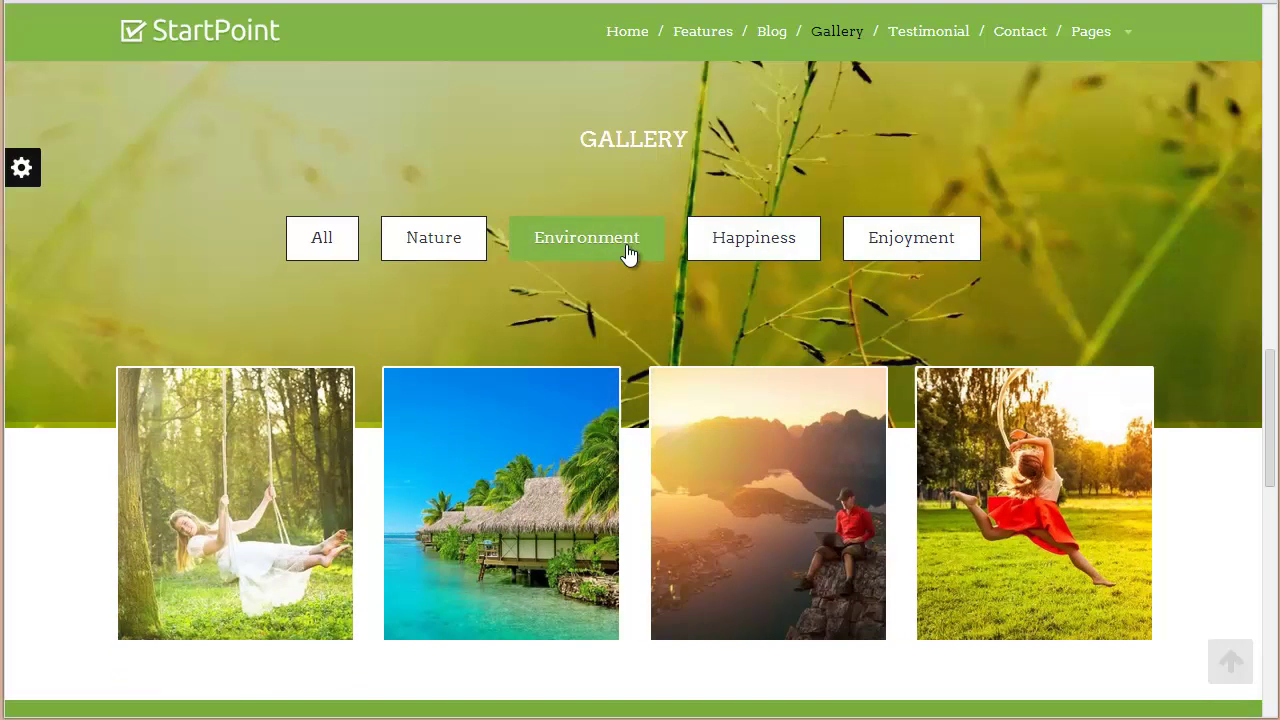
scroll(643, 320, "down", 2)
scroll(643, 323, "up", 1)
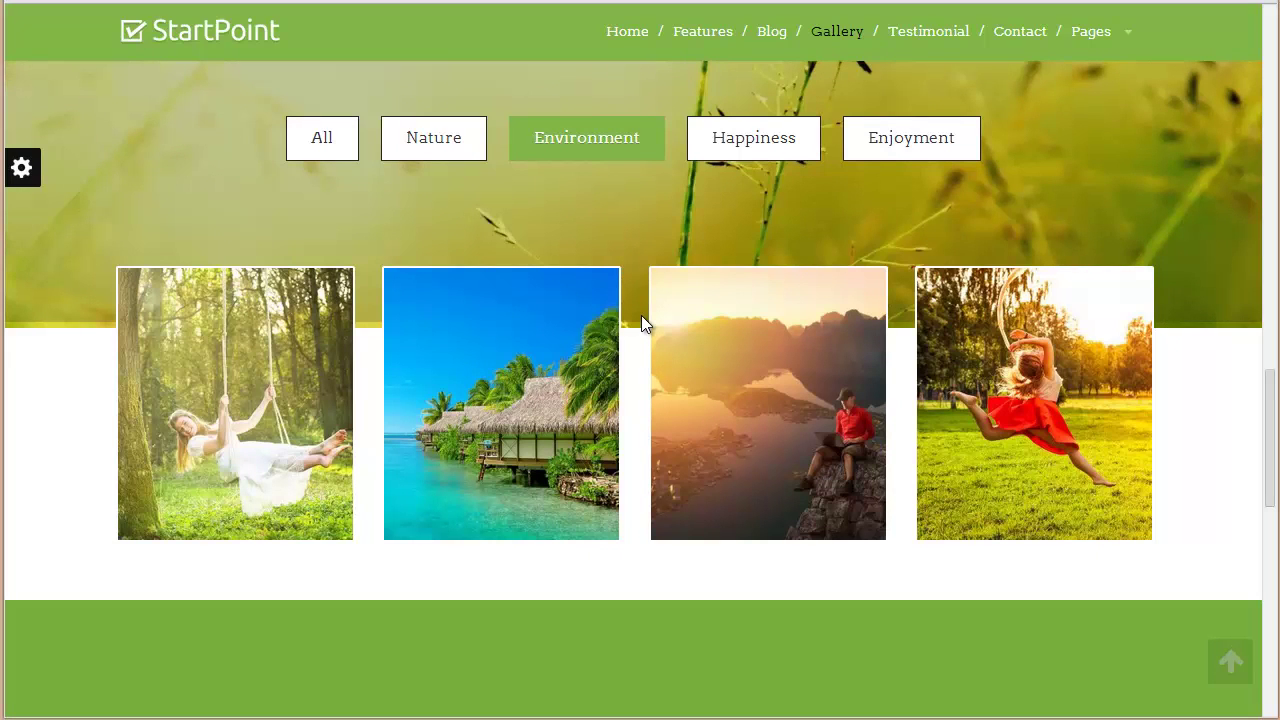
left_click(457, 155)
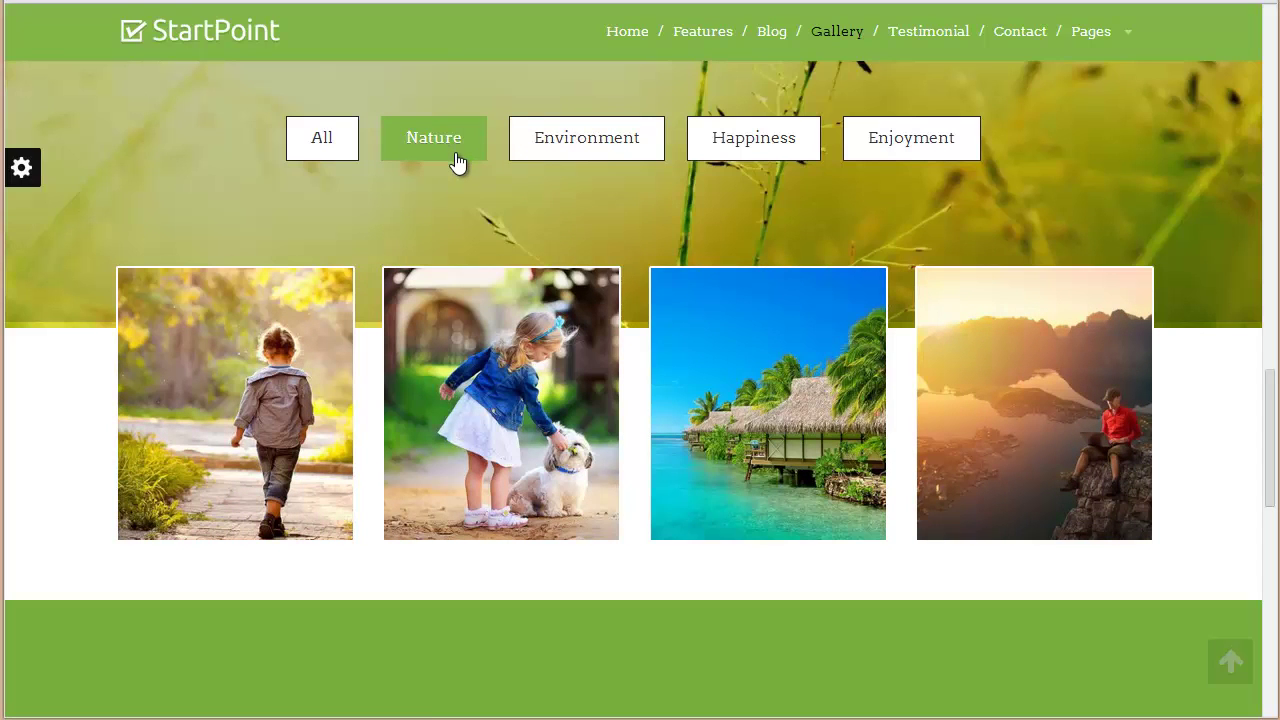
left_click(347, 158)
scroll(749, 409, "down", 3)
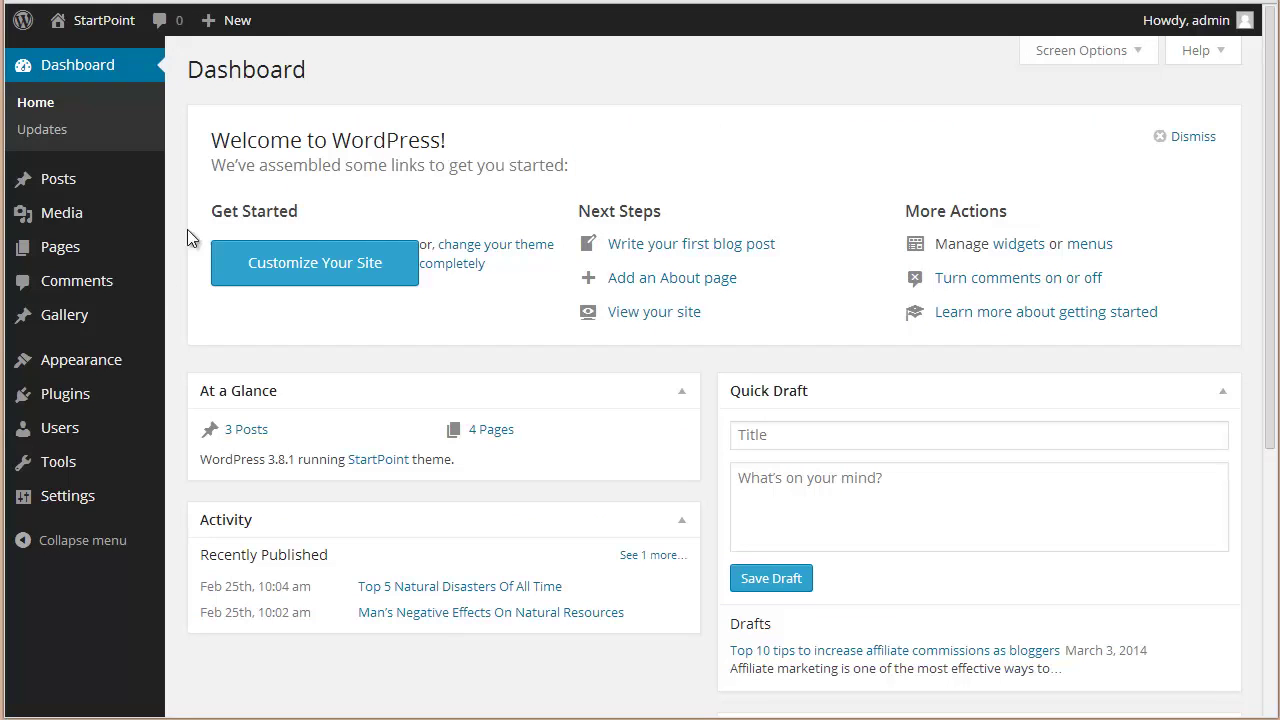
Create a new post via Gallery > Add New and title it 'image1'.
mouse_move(111, 334)
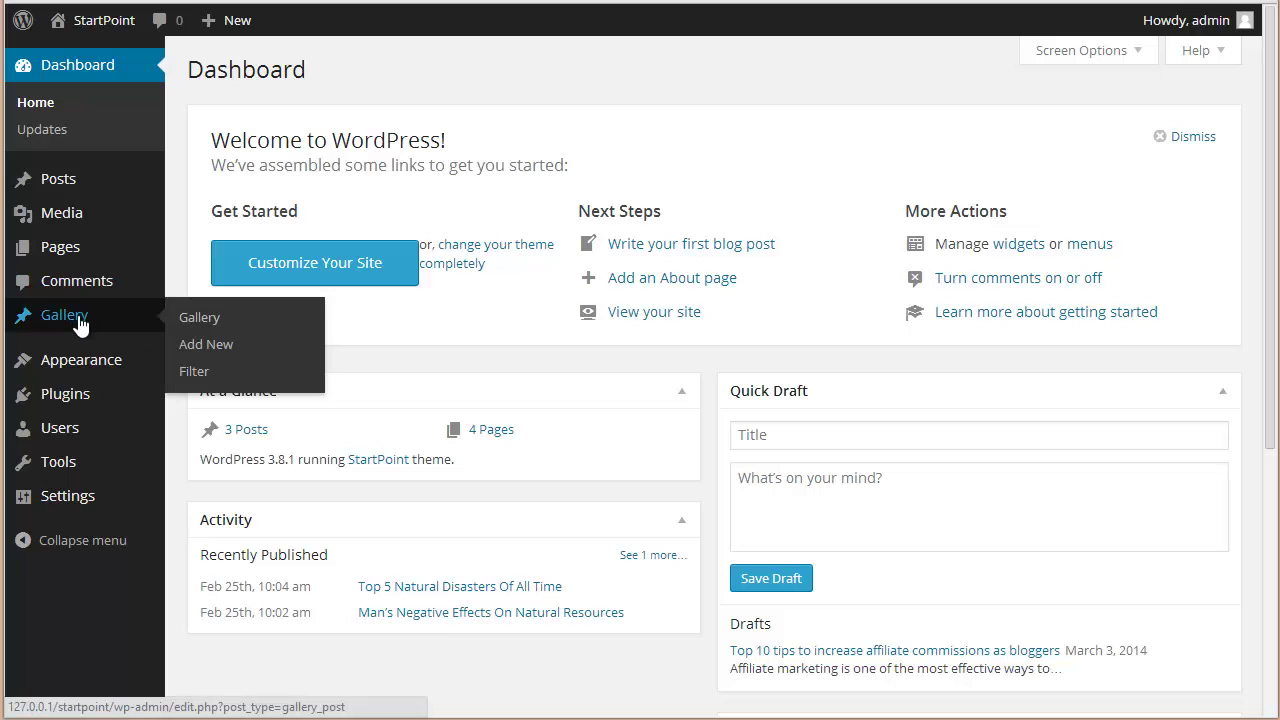
left_click(98, 316)
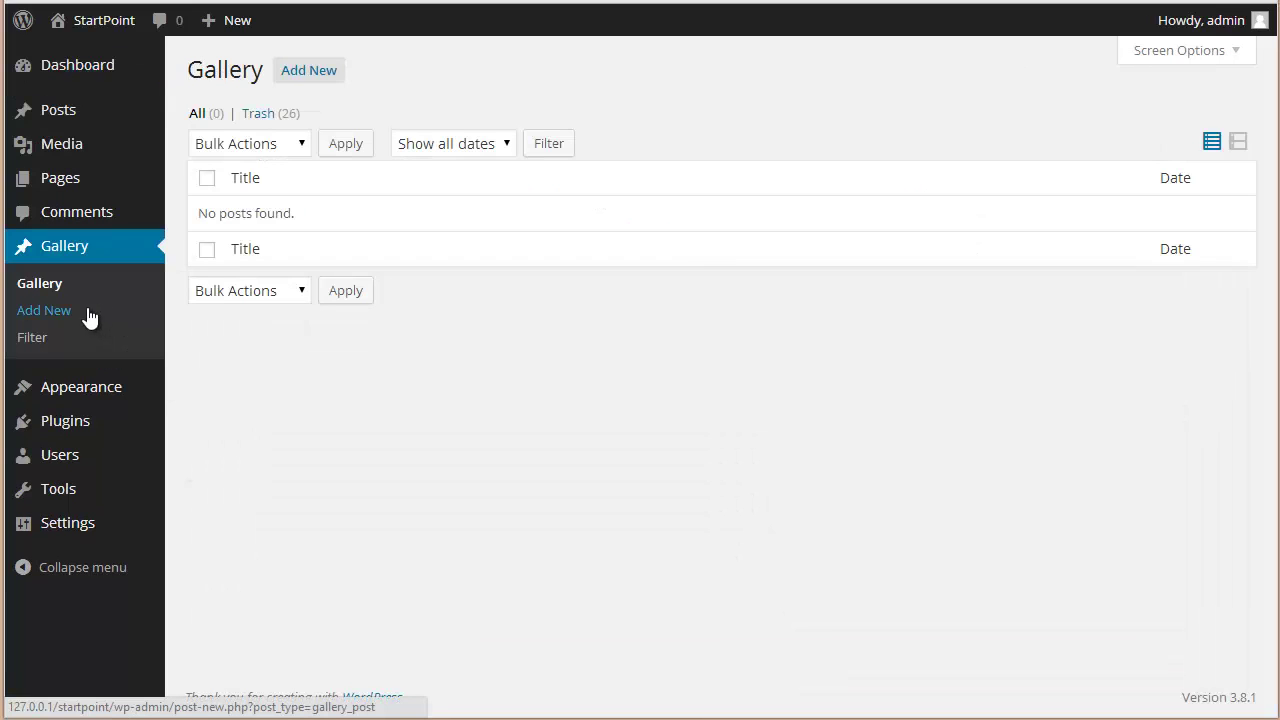
left_click(90, 316)
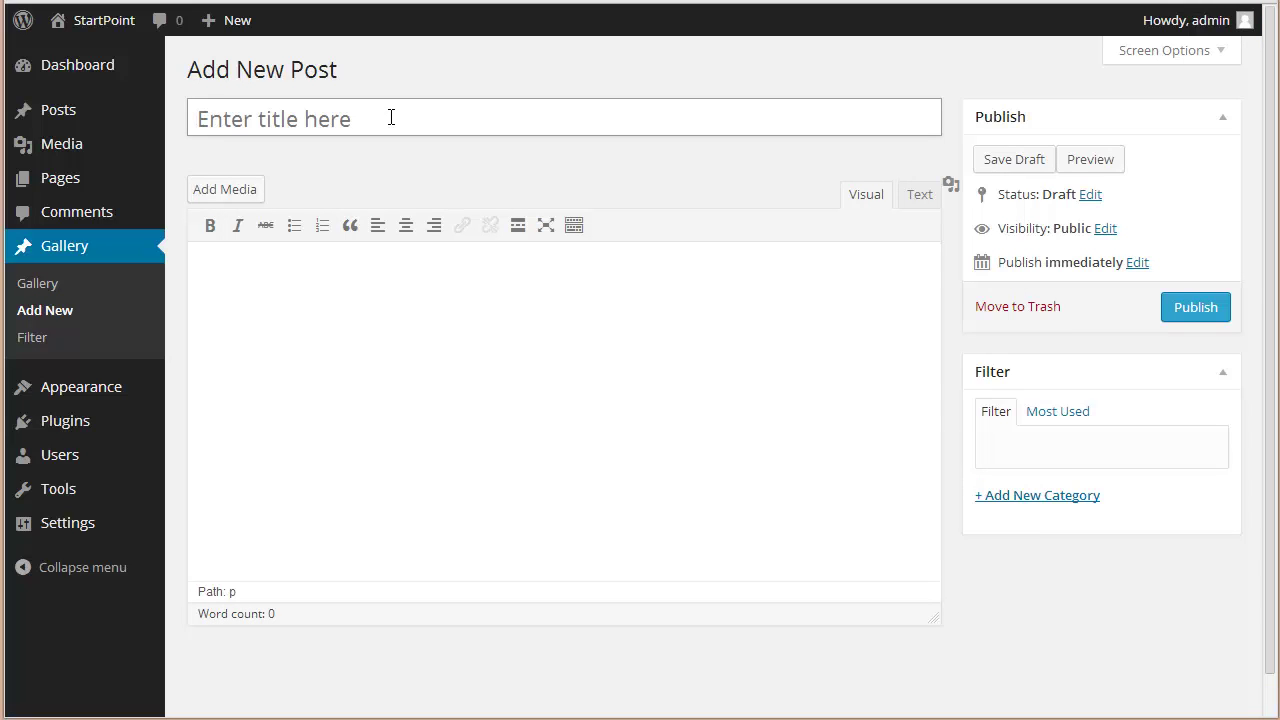
type("image")
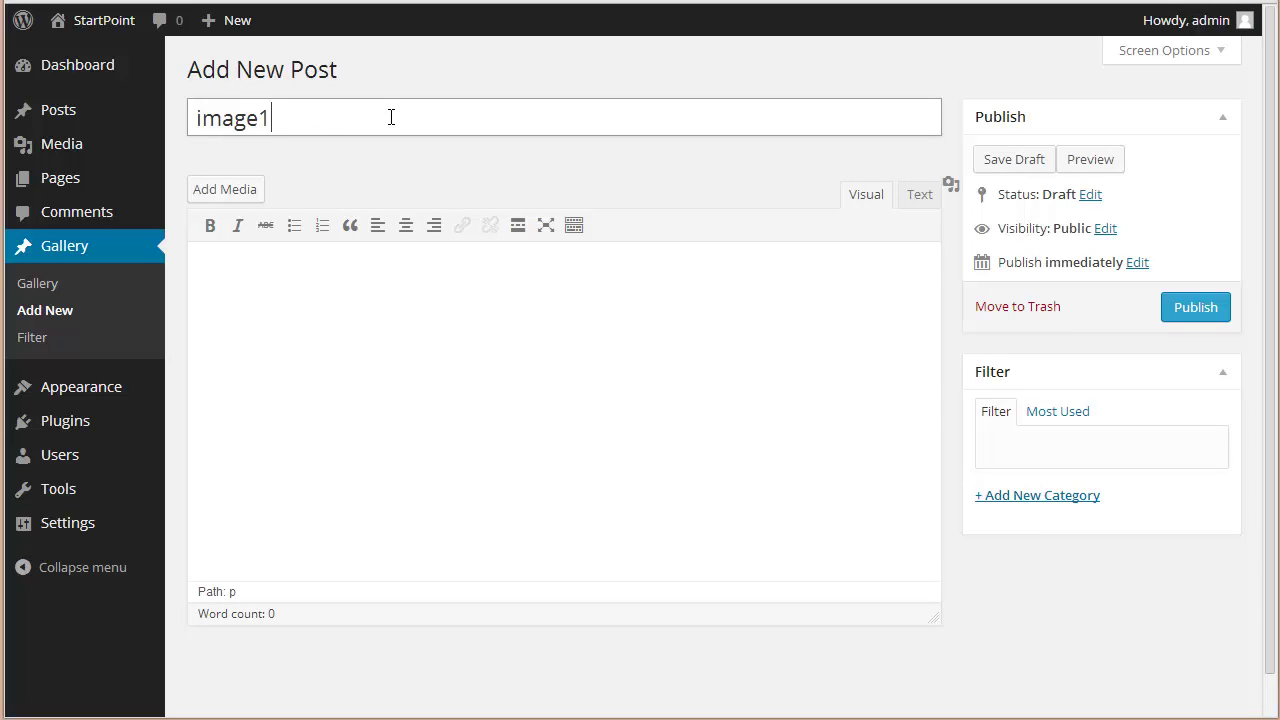
type("1")
left_click(247, 182)
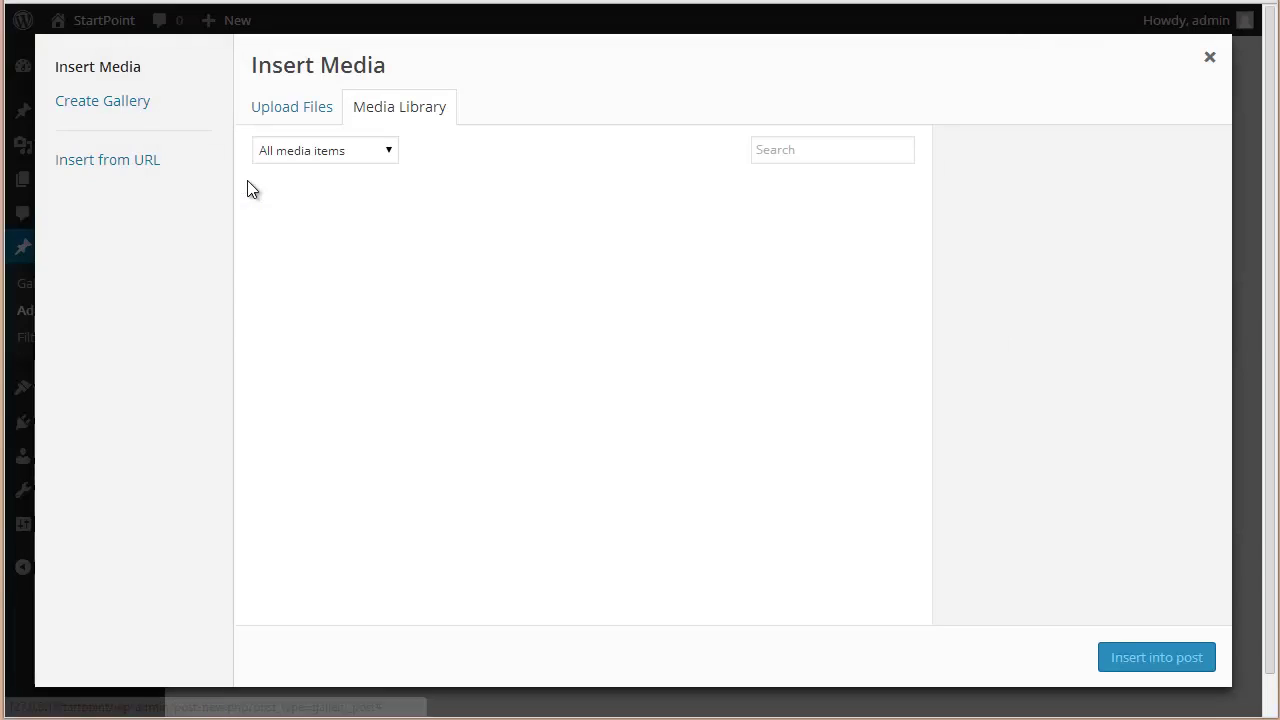
left_click(286, 108)
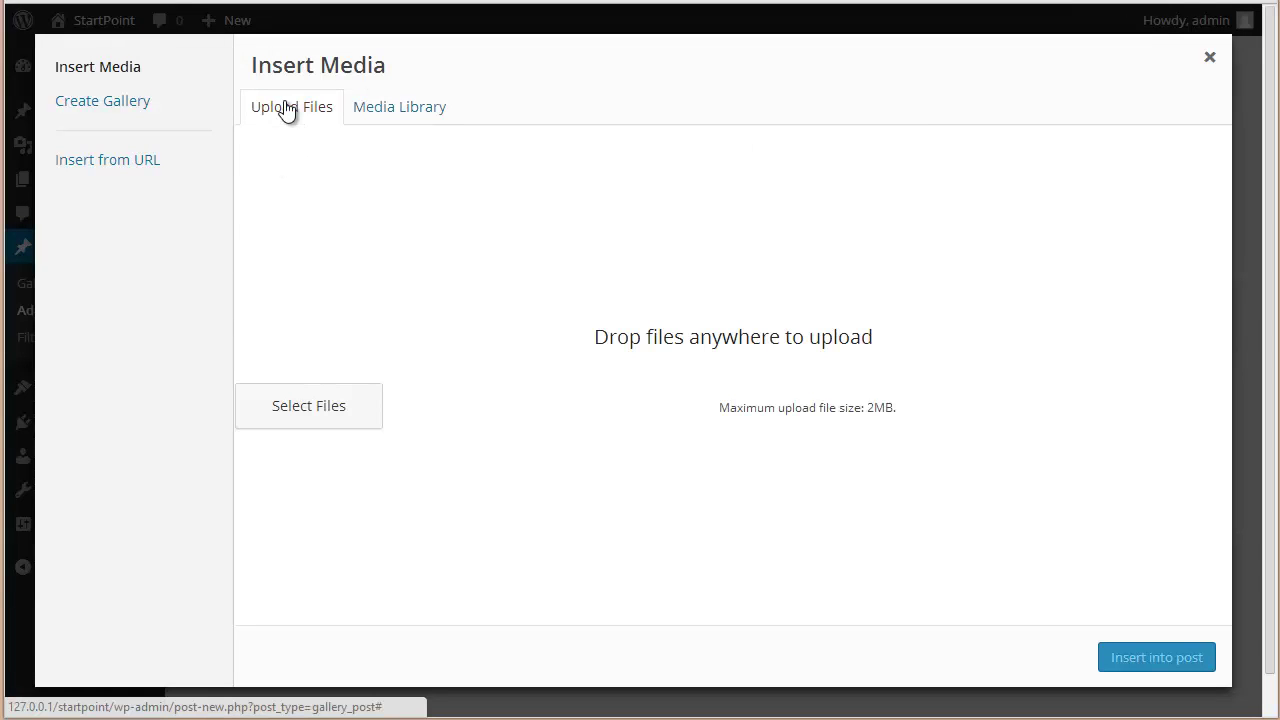
left_click(332, 403)
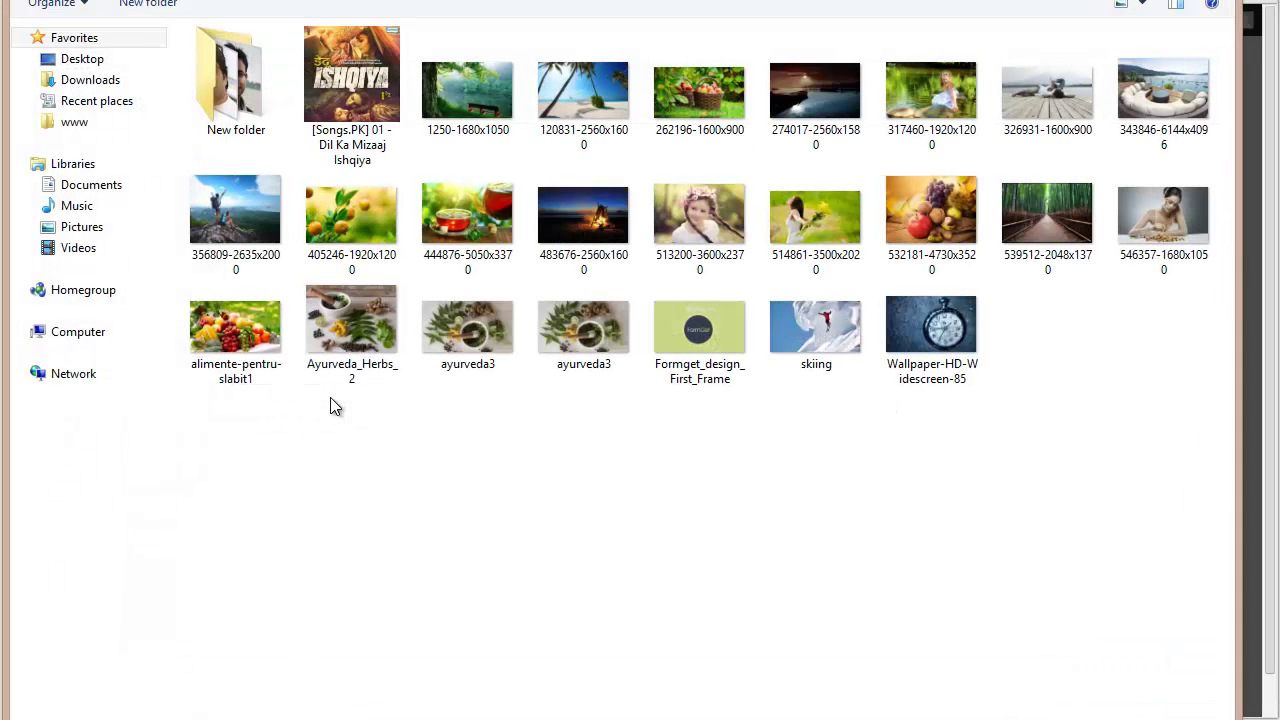
double_click(741, 104)
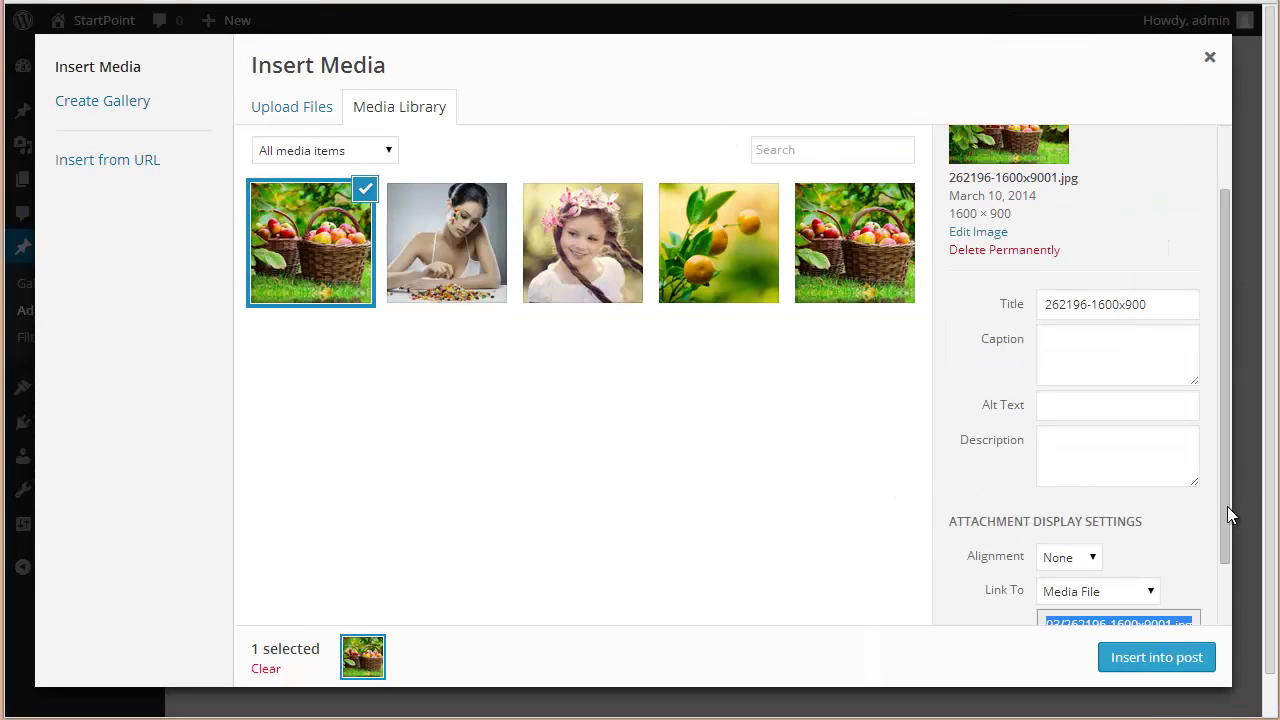
scroll(1227, 510, "down", 2)
left_click(1151, 666)
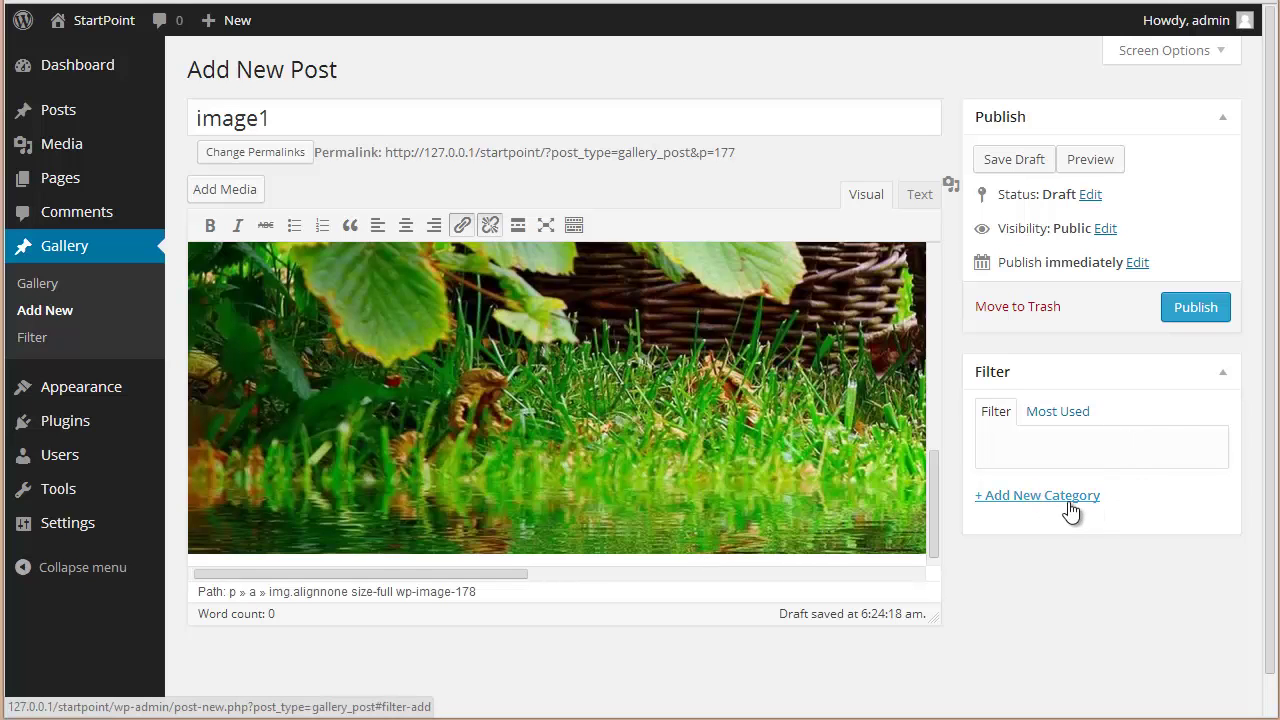
Create a Health filter category for image1 and publish the post.
left_click(1071, 512)
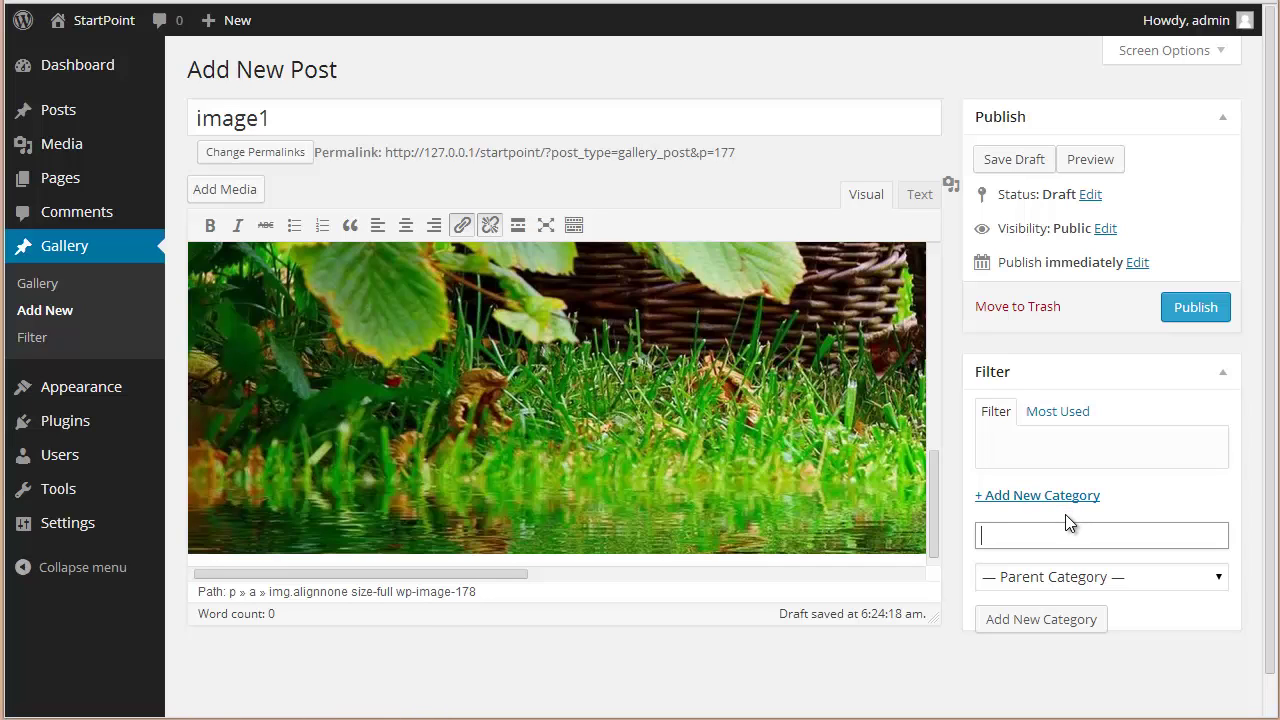
type("Health")
left_click(1032, 620)
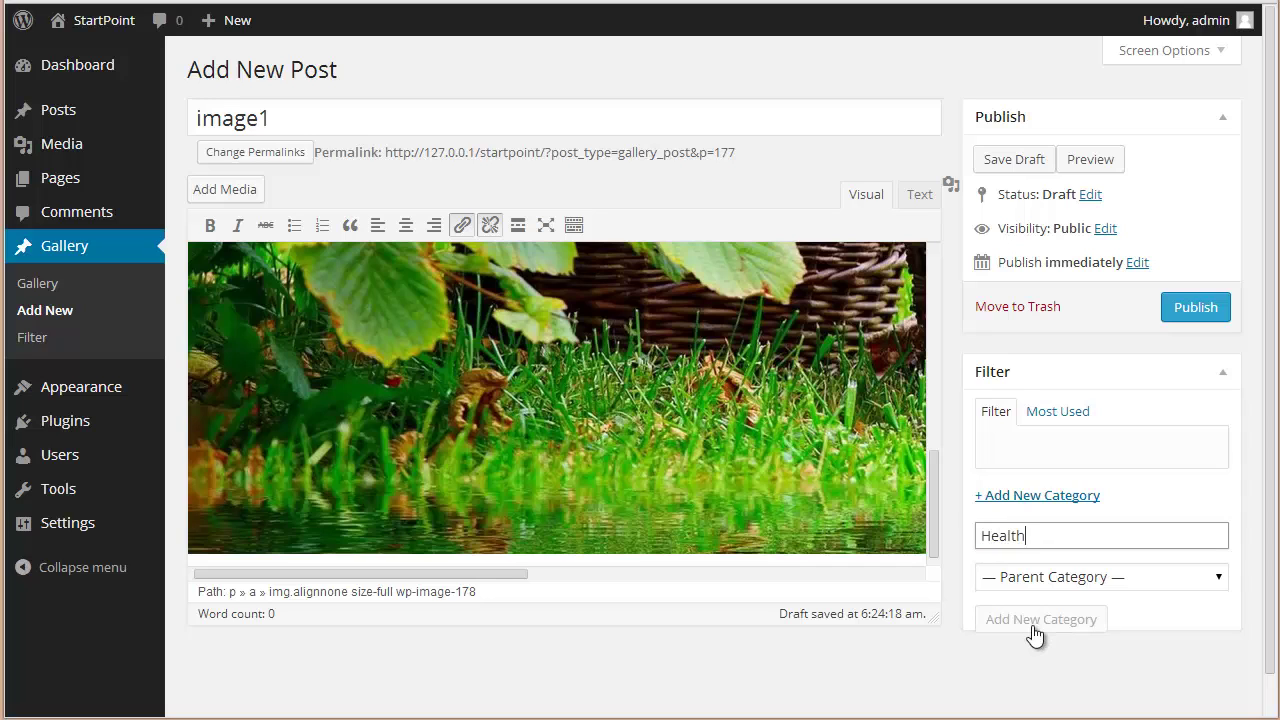
left_click(1190, 307)
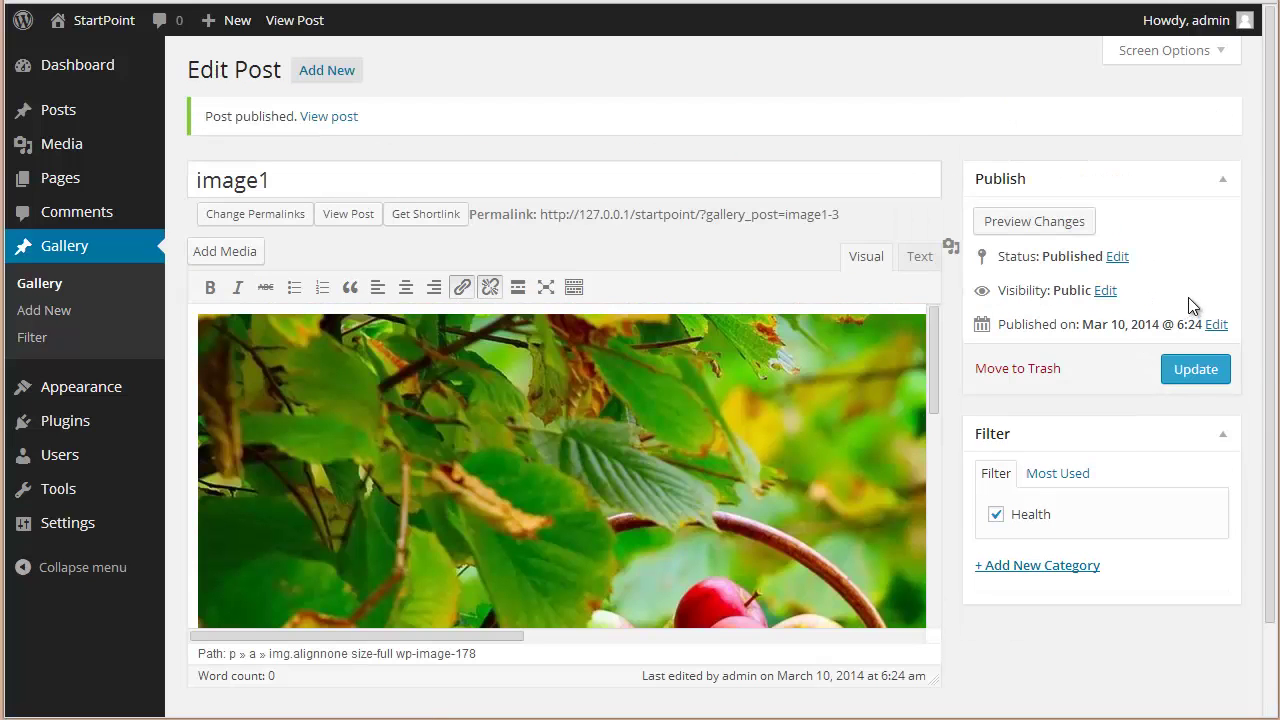
mouse_move(113, 33)
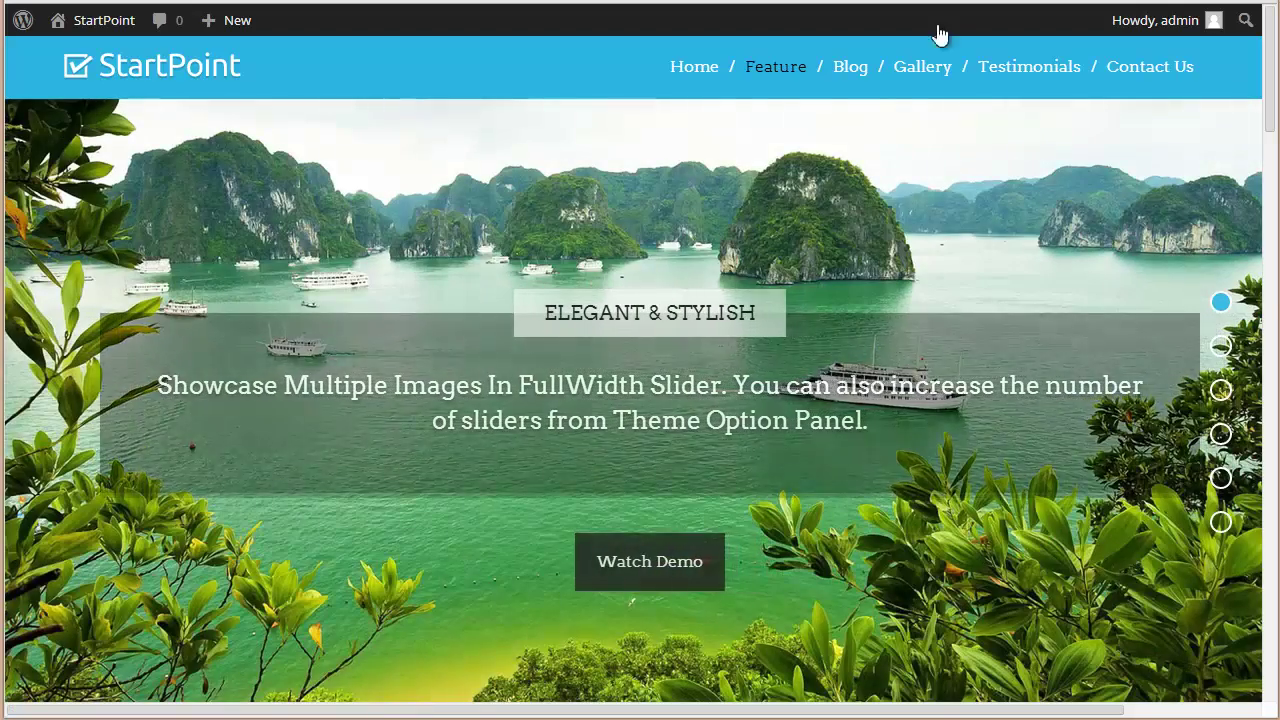
left_click(909, 77)
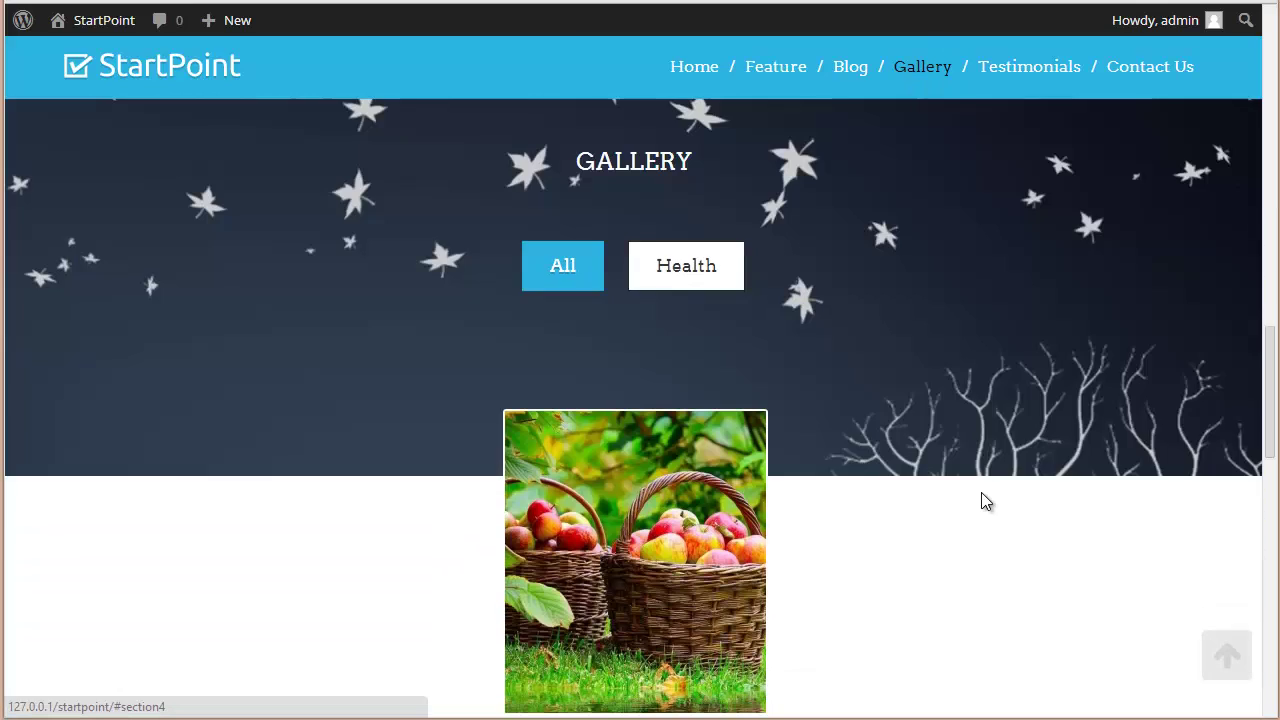
left_click(689, 192)
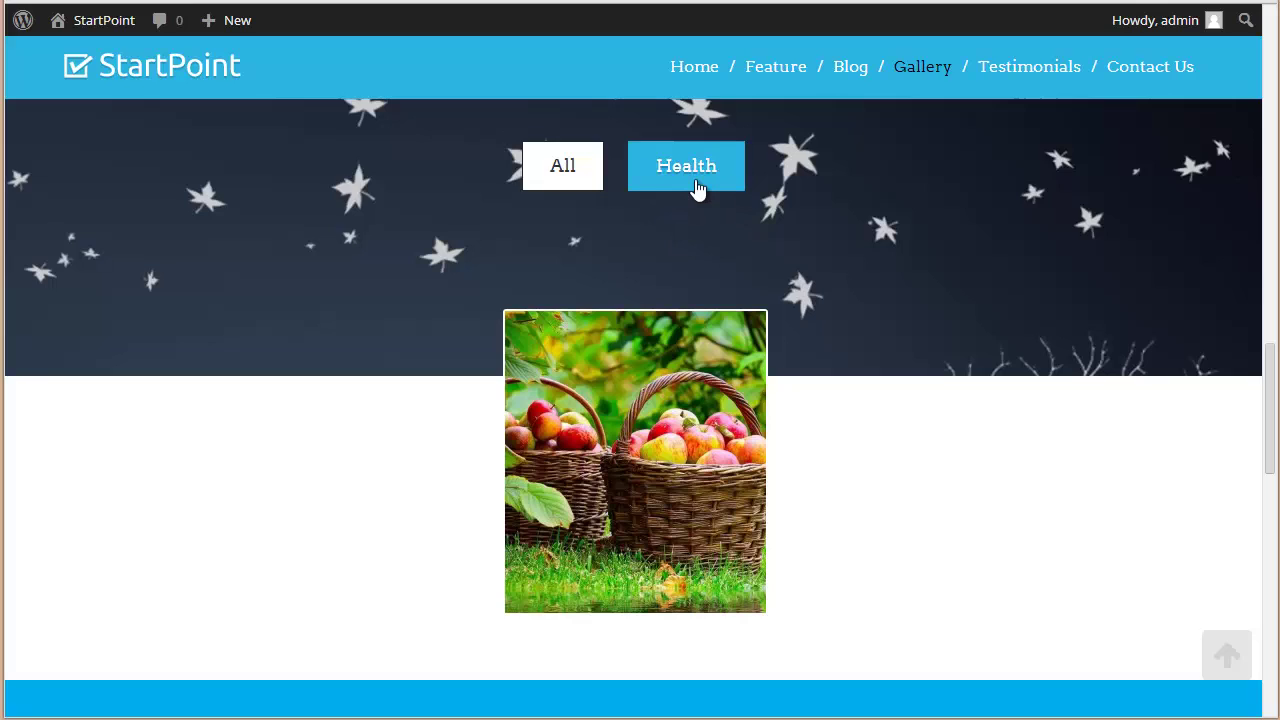
scroll(697, 190, "up", 1)
scroll(871, 434, "down", 1)
left_click_drag(1268, 452, 1268, 460)
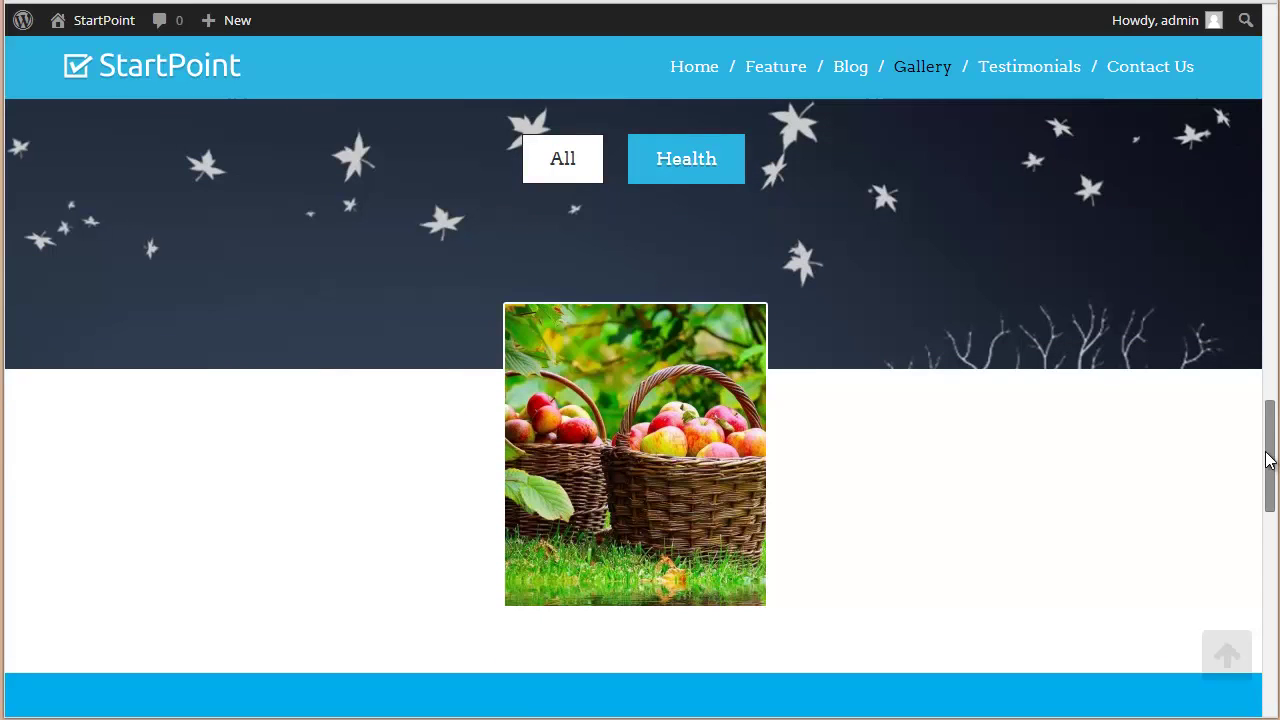
scroll(940, 545, "up", 1)
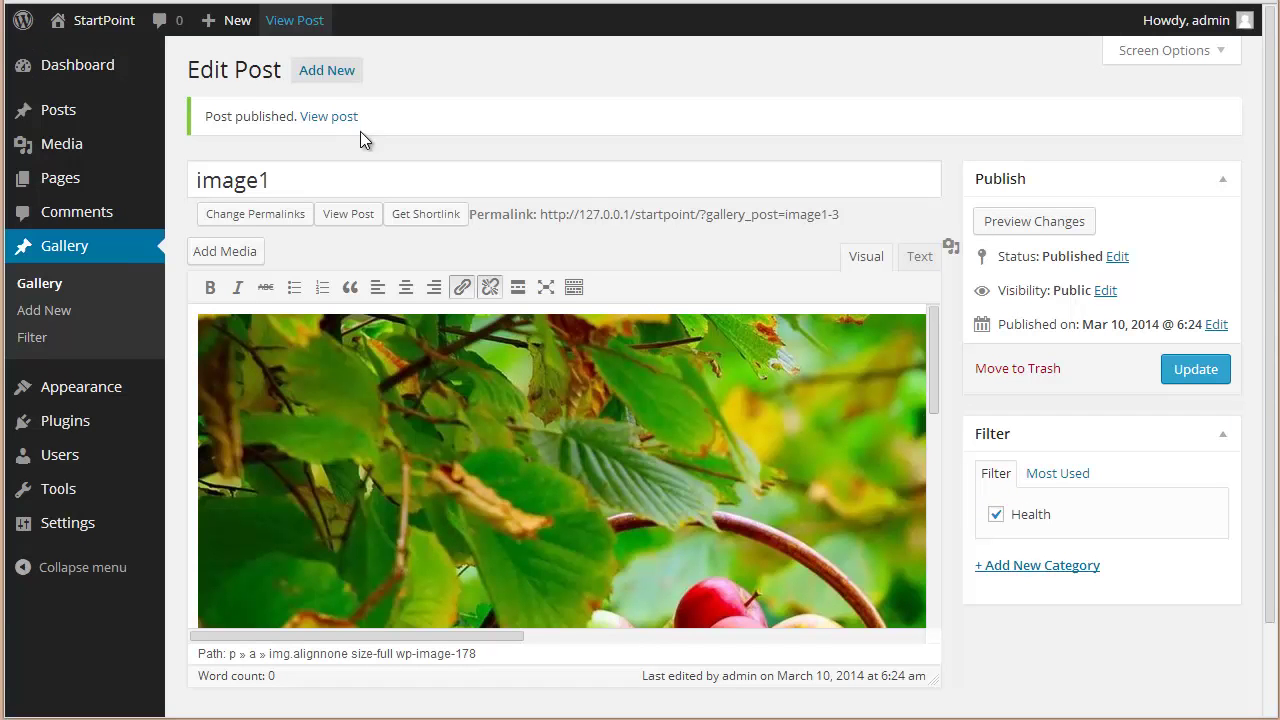
Start a new gallery post titled 'image2' and insert the girl-with-flowers photo.
left_click(305, 82)
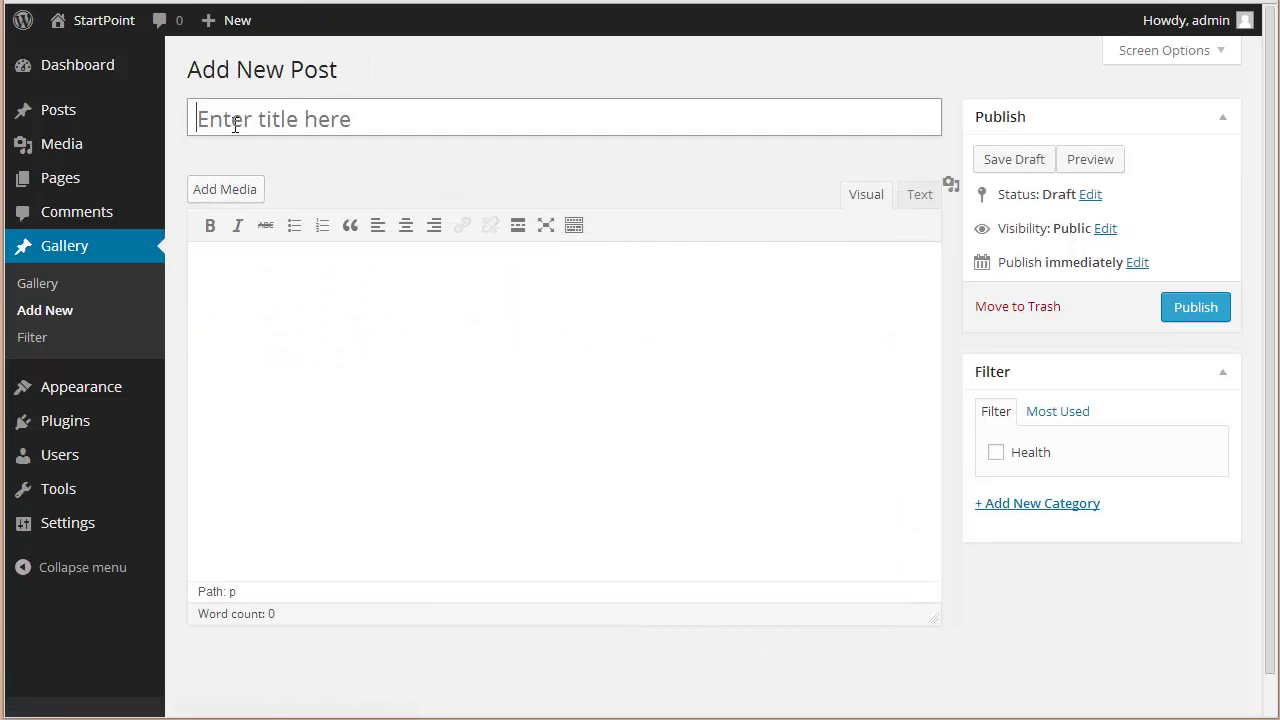
left_click(234, 120)
type("image")
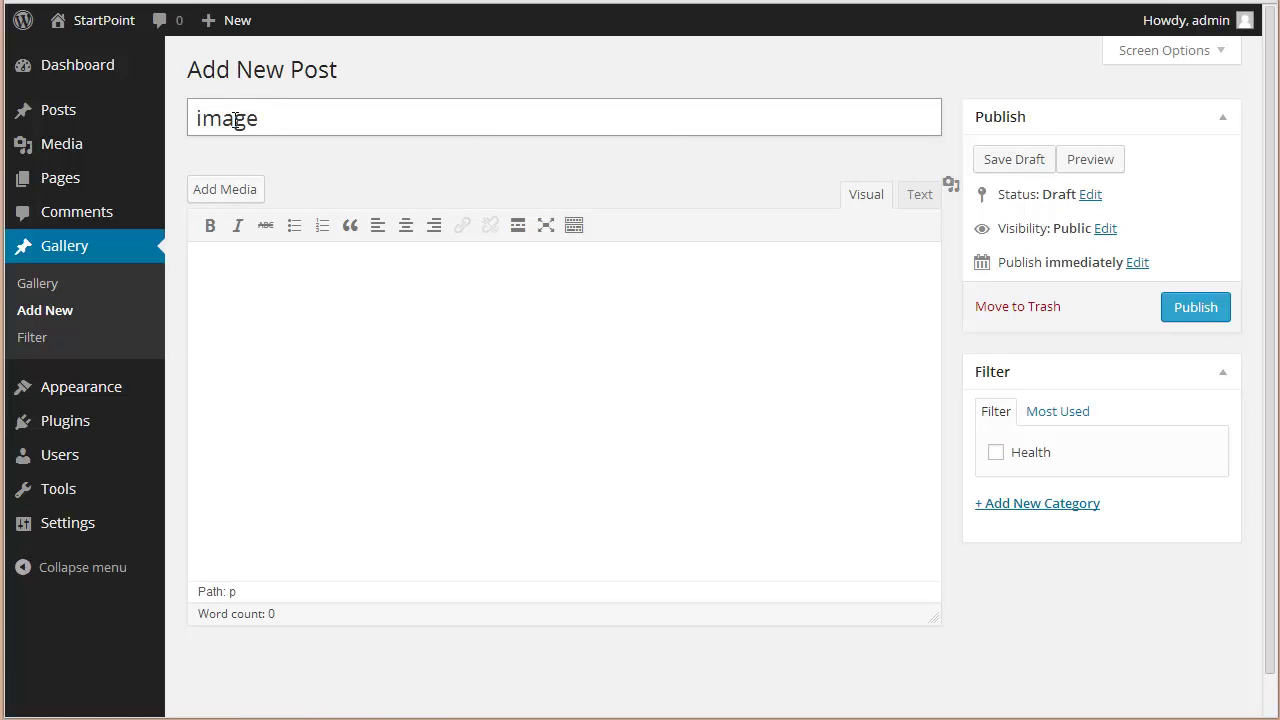
type("2")
left_click(229, 181)
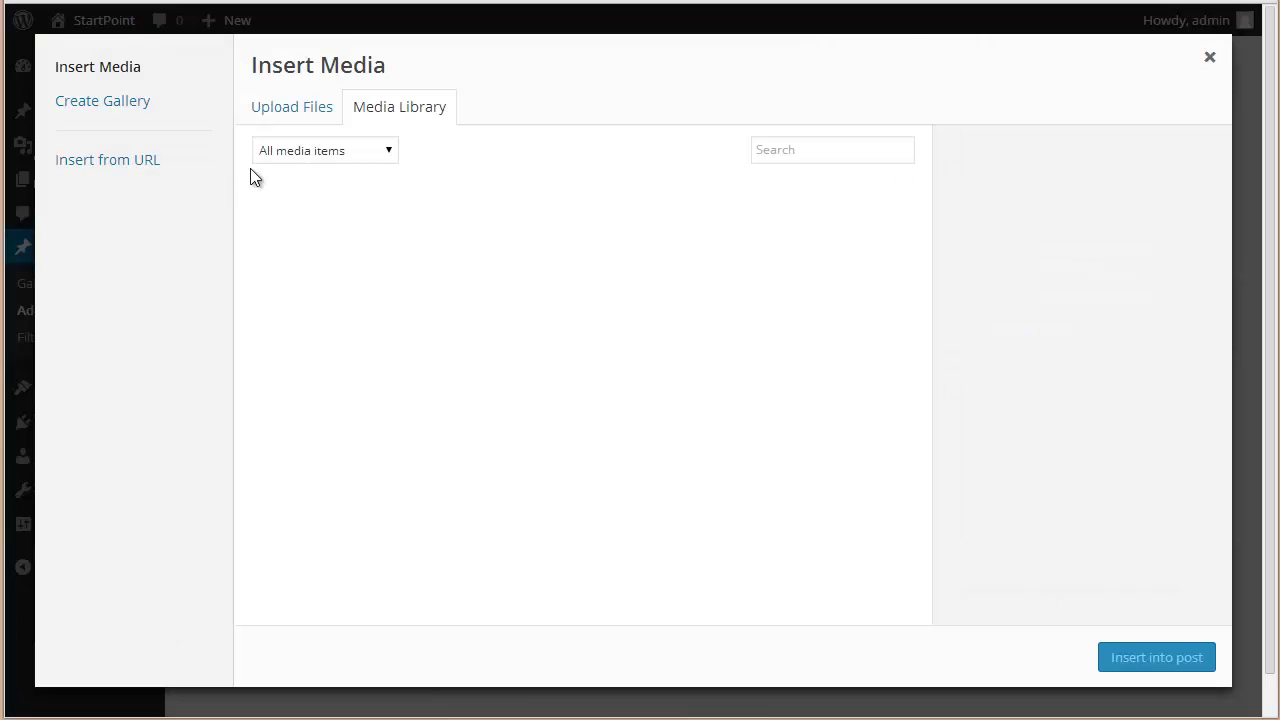
left_click(572, 279)
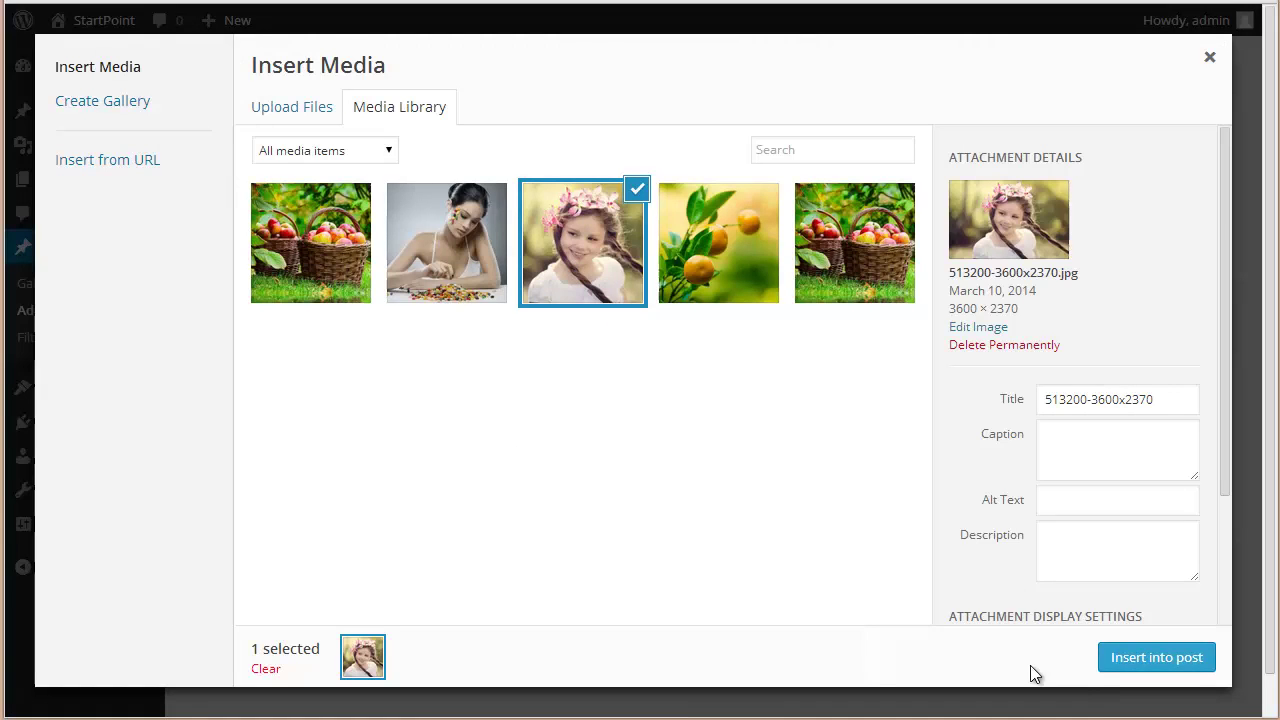
left_click(1155, 659)
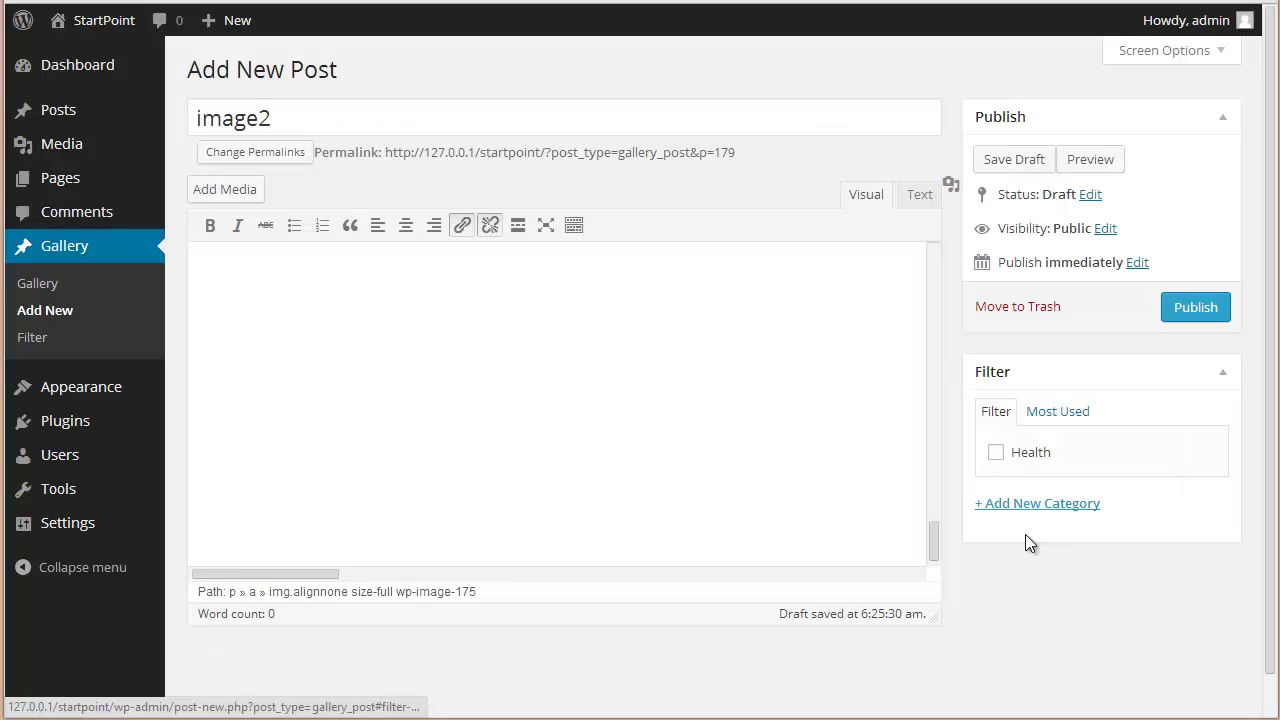
File image2 under a new Lifestyle category and publish it.
left_click(1015, 505)
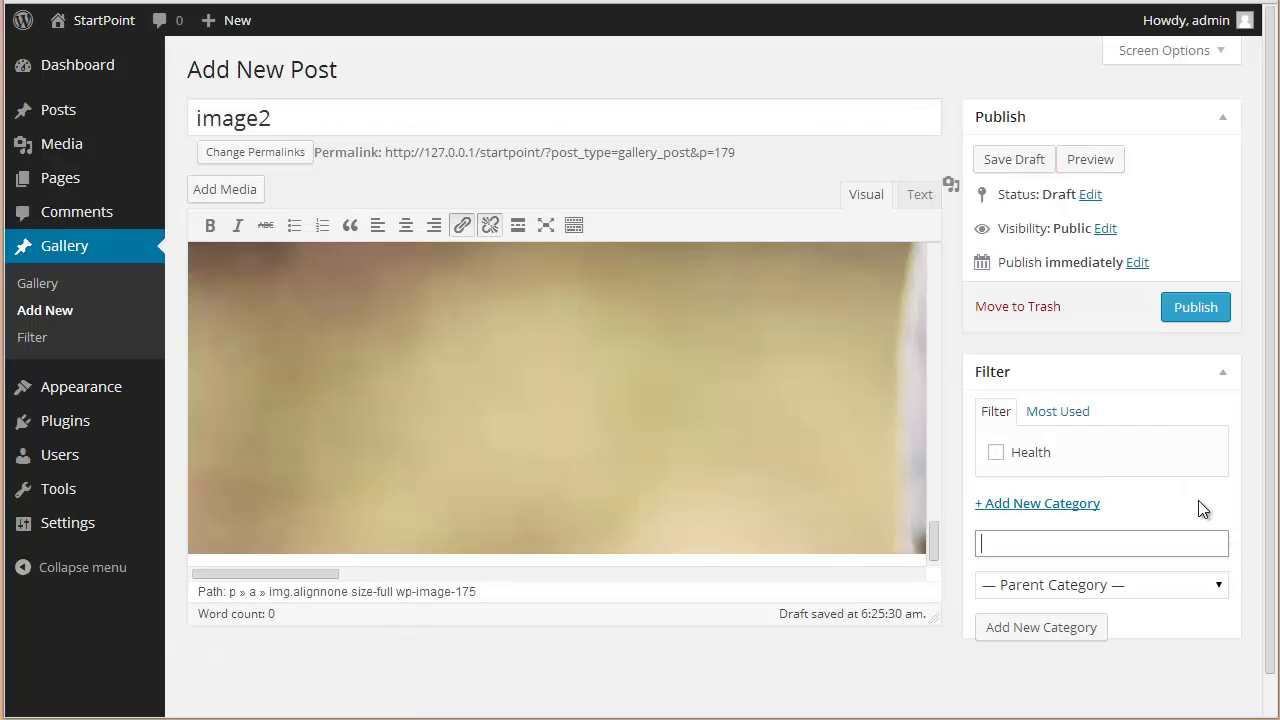
type("Lifestyle")
left_click(1078, 634)
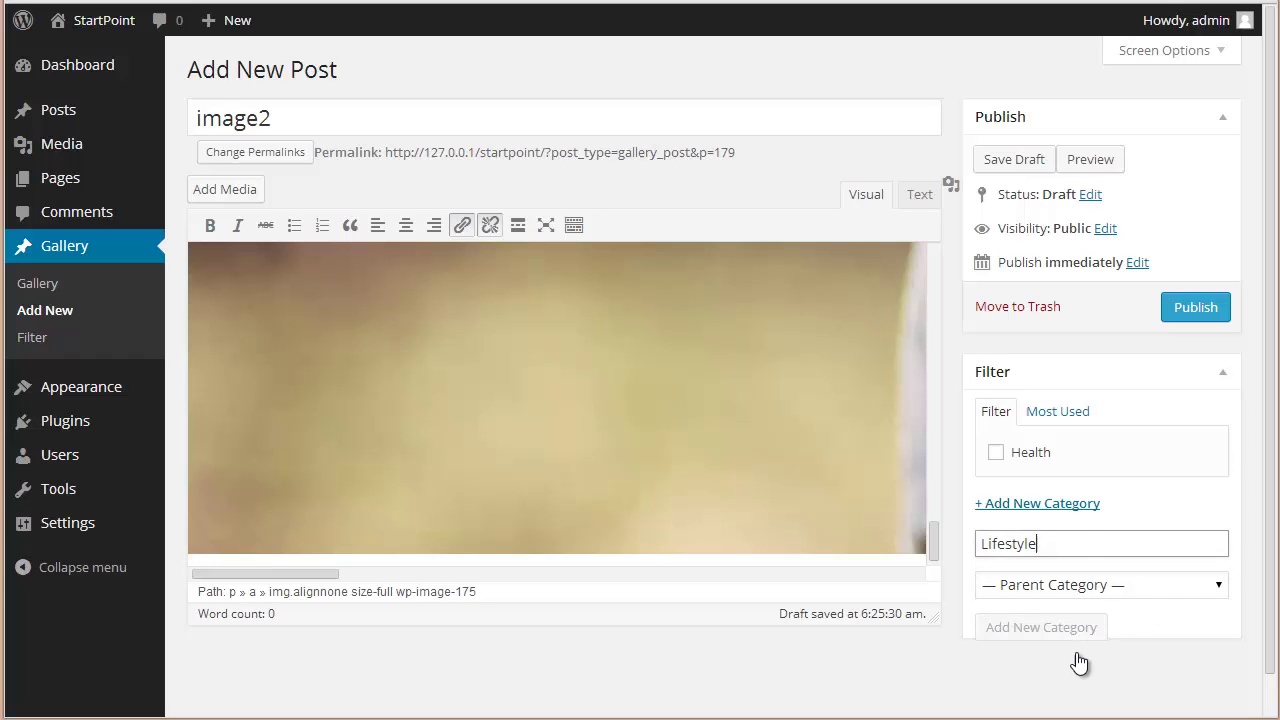
left_click(1200, 307)
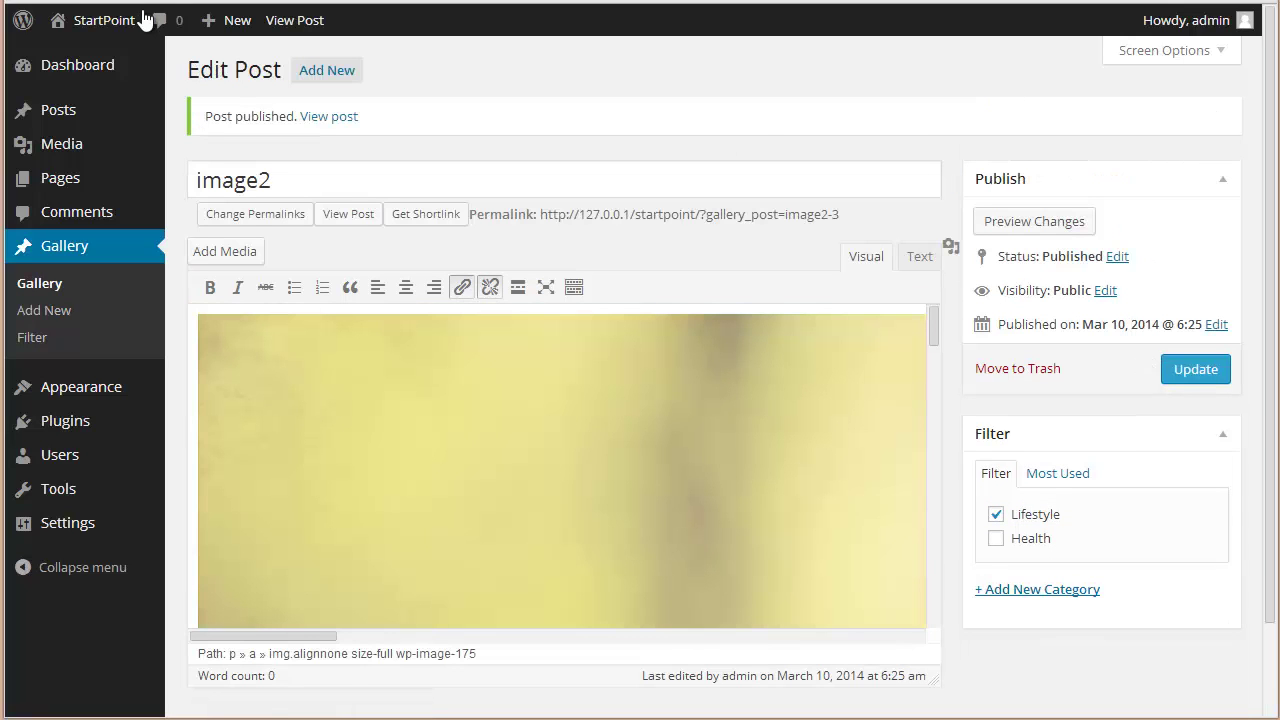
On the live site, filter the gallery to Health, then Lifestyle pictures.
mouse_move(130, 26)
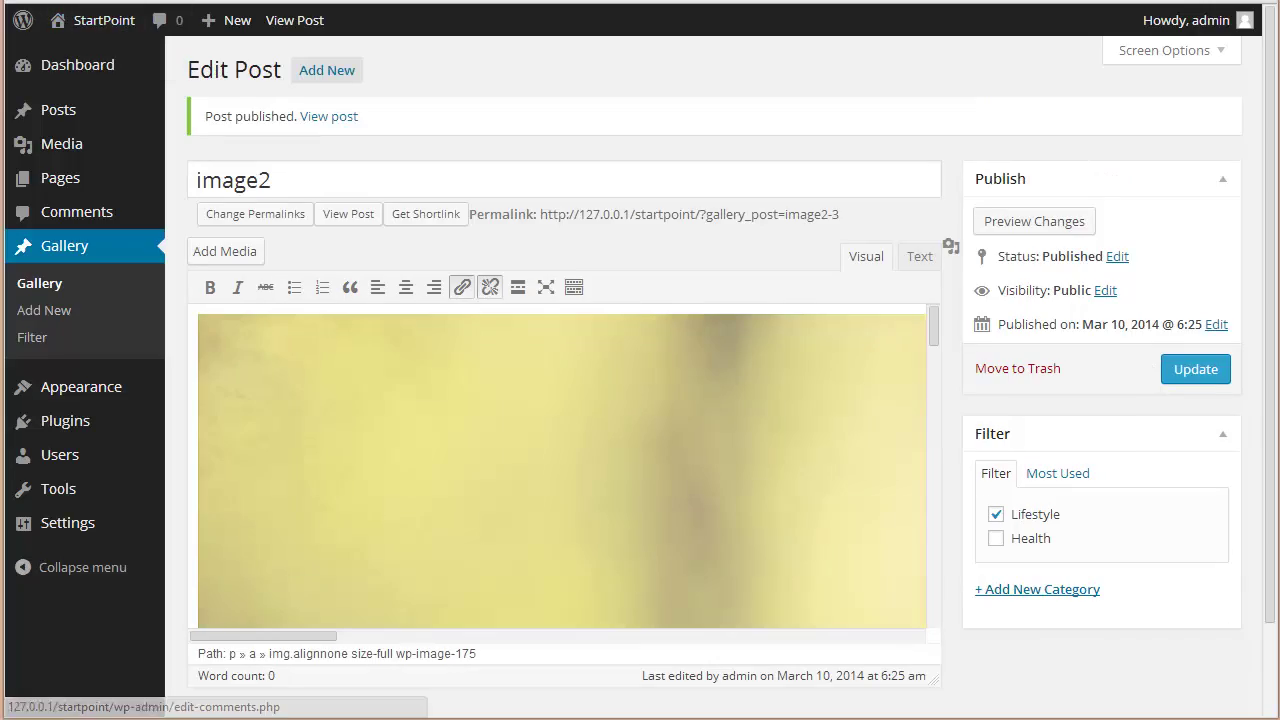
left_click(167, 20)
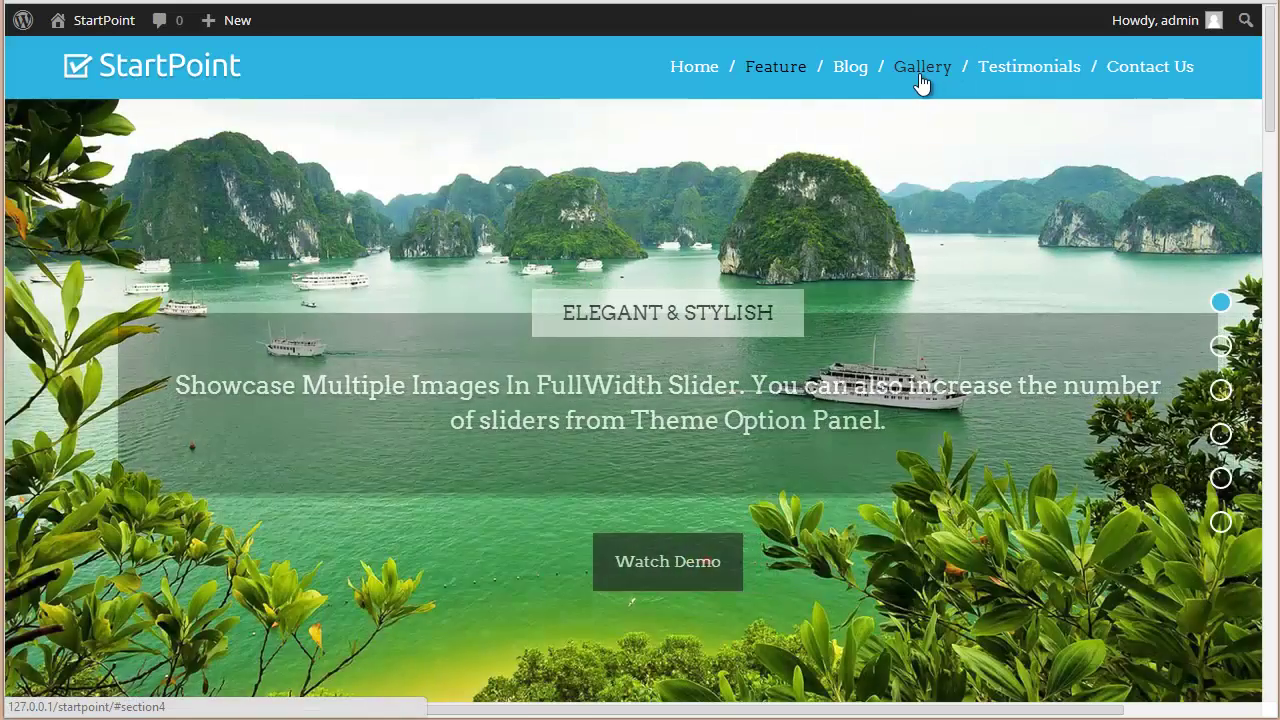
left_click(920, 86)
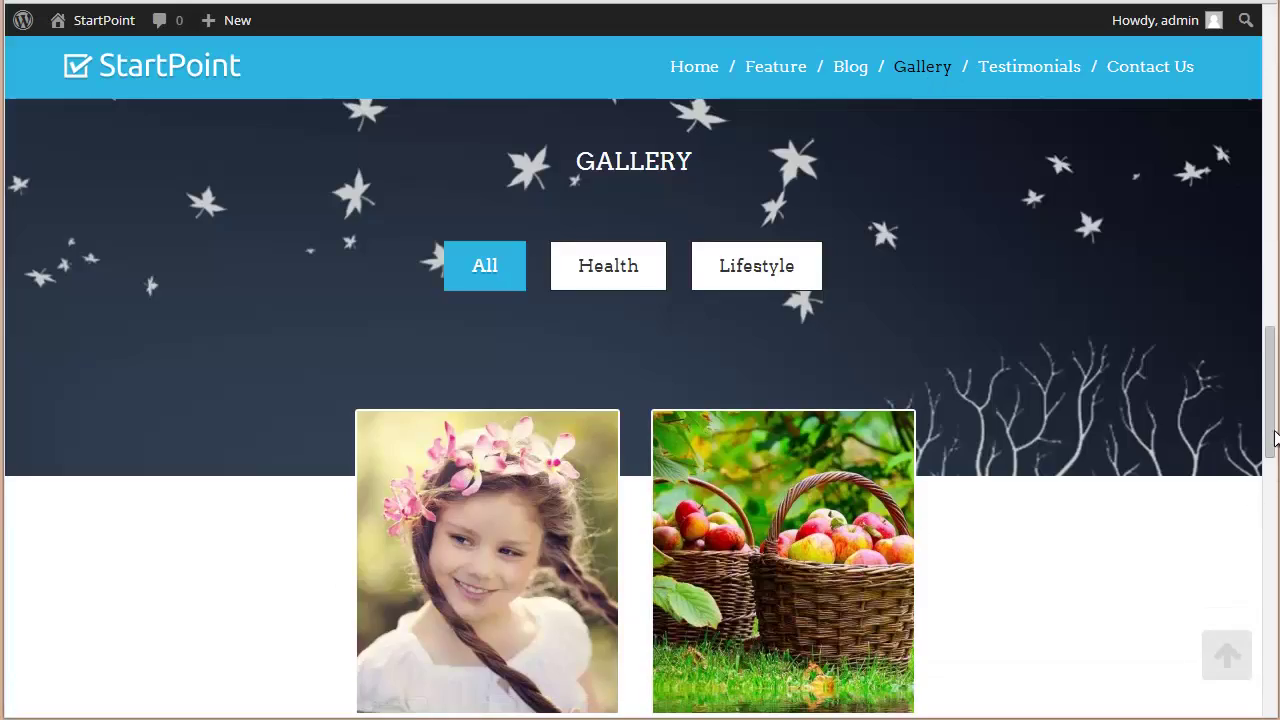
left_click_drag(1270, 446, 1270, 450)
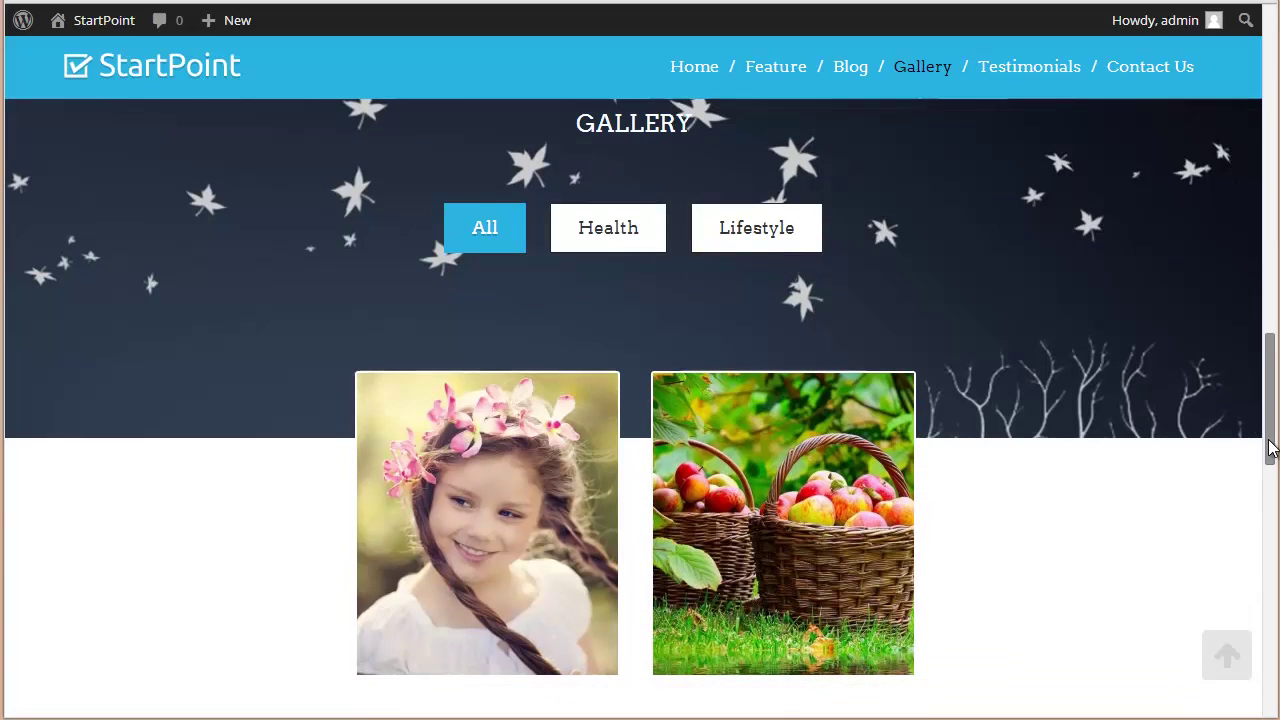
left_click(586, 237)
left_click(779, 222)
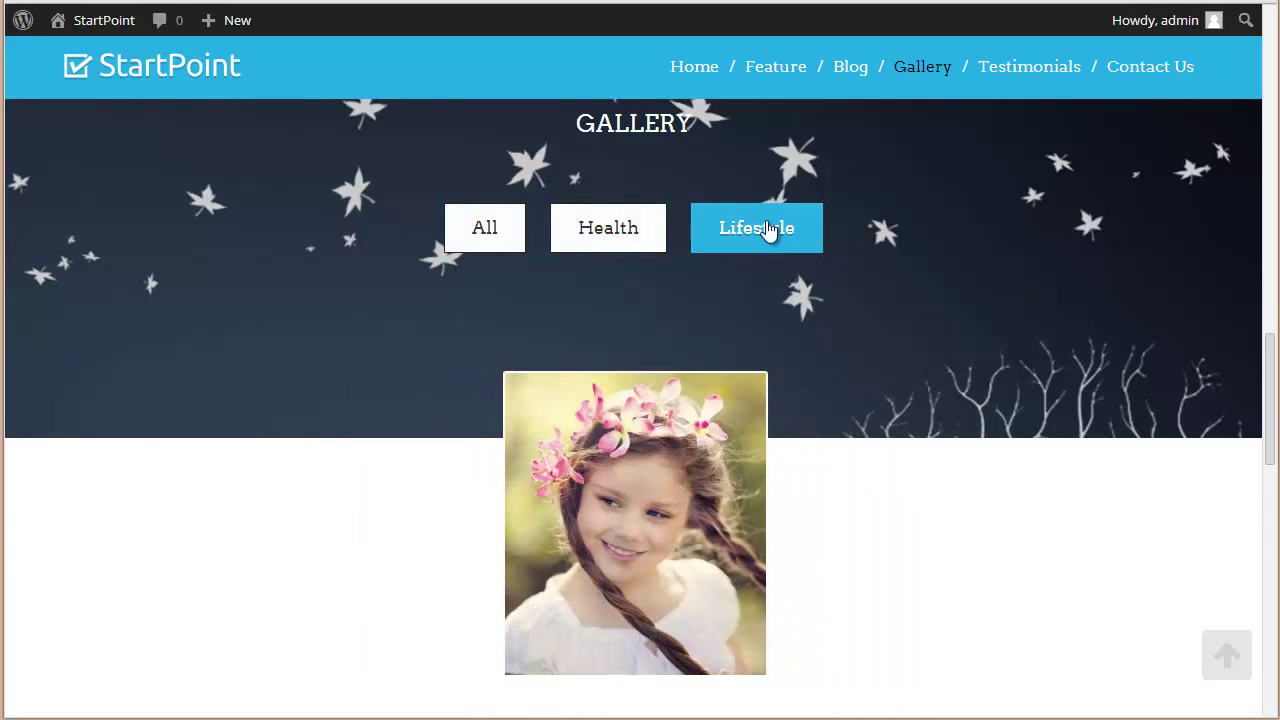
View the girl's picture enlarged, then begin another new gallery post.
left_click(662, 522)
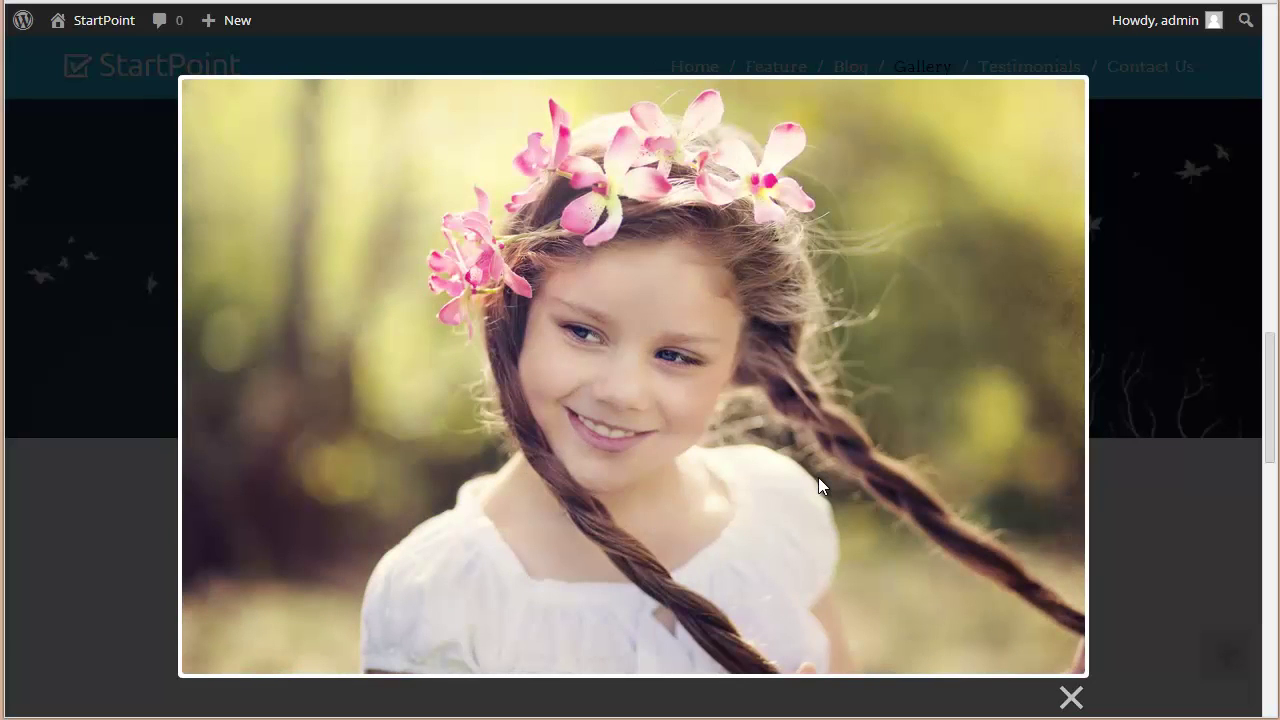
scroll(168, 222, "up", 6)
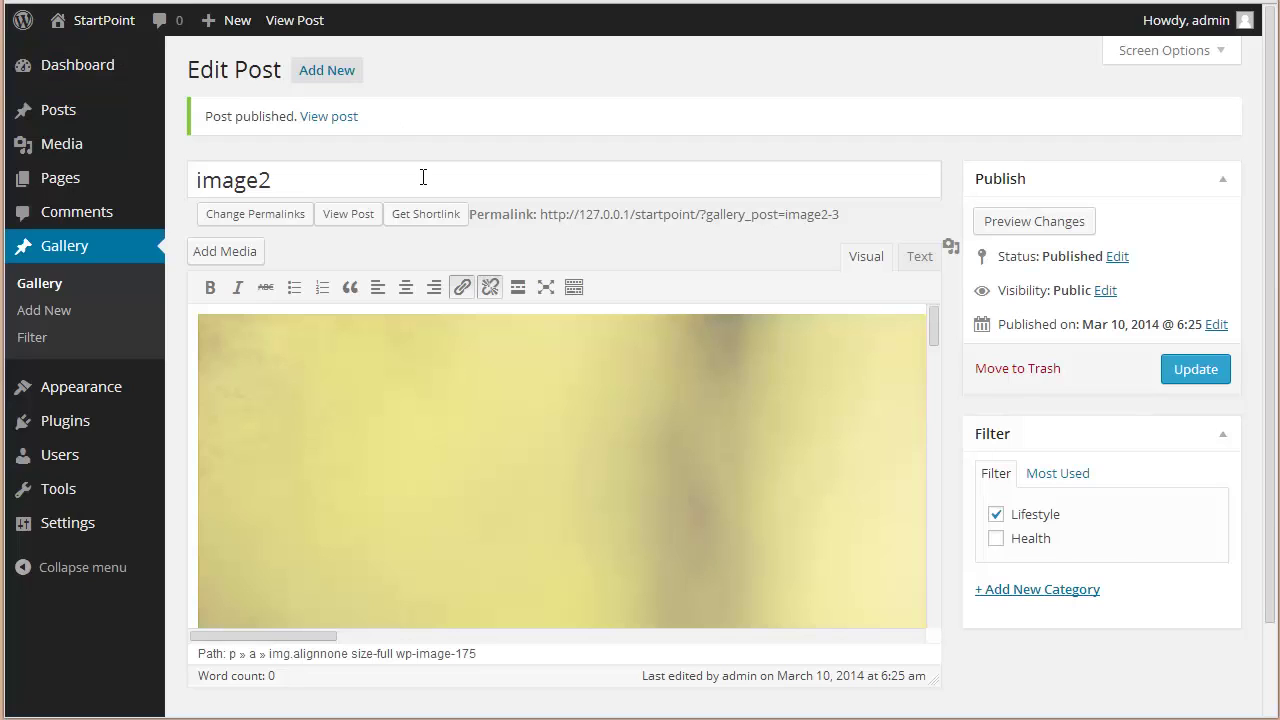
left_click(337, 72)
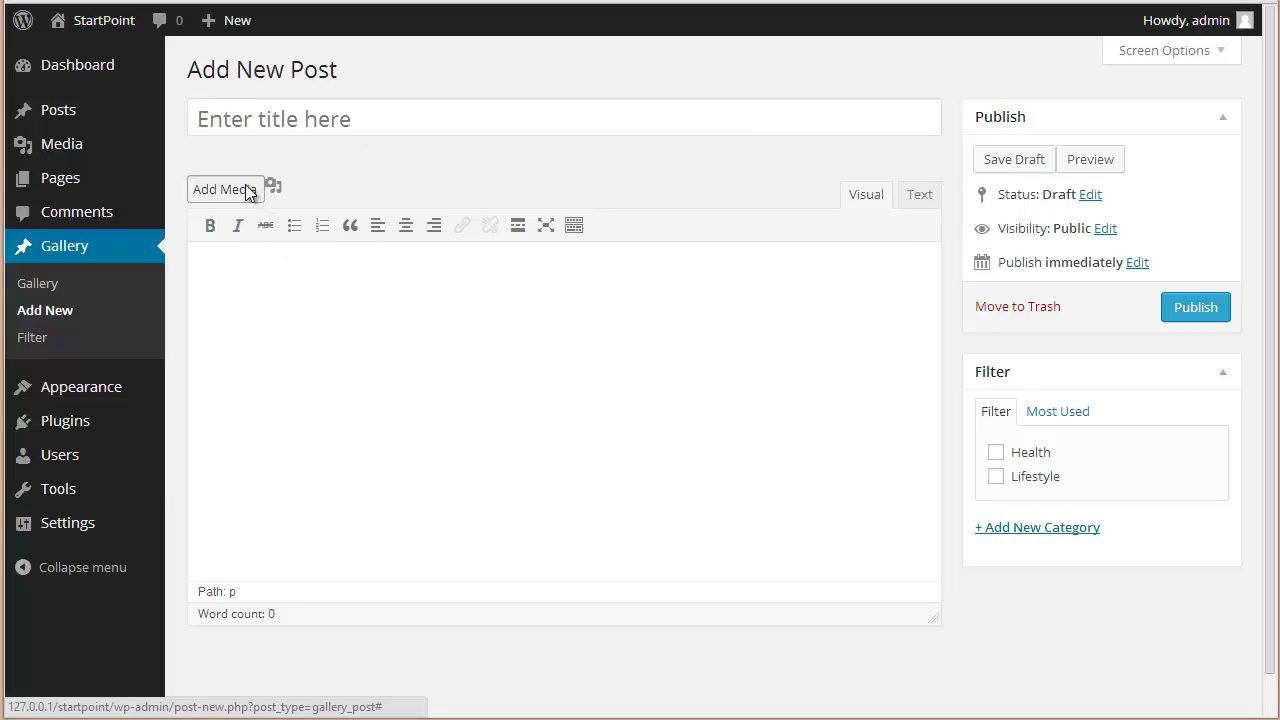
Insert the jelly-bean picture from the media library and title the post 'image3'.
left_click(246, 191)
left_click(480, 285)
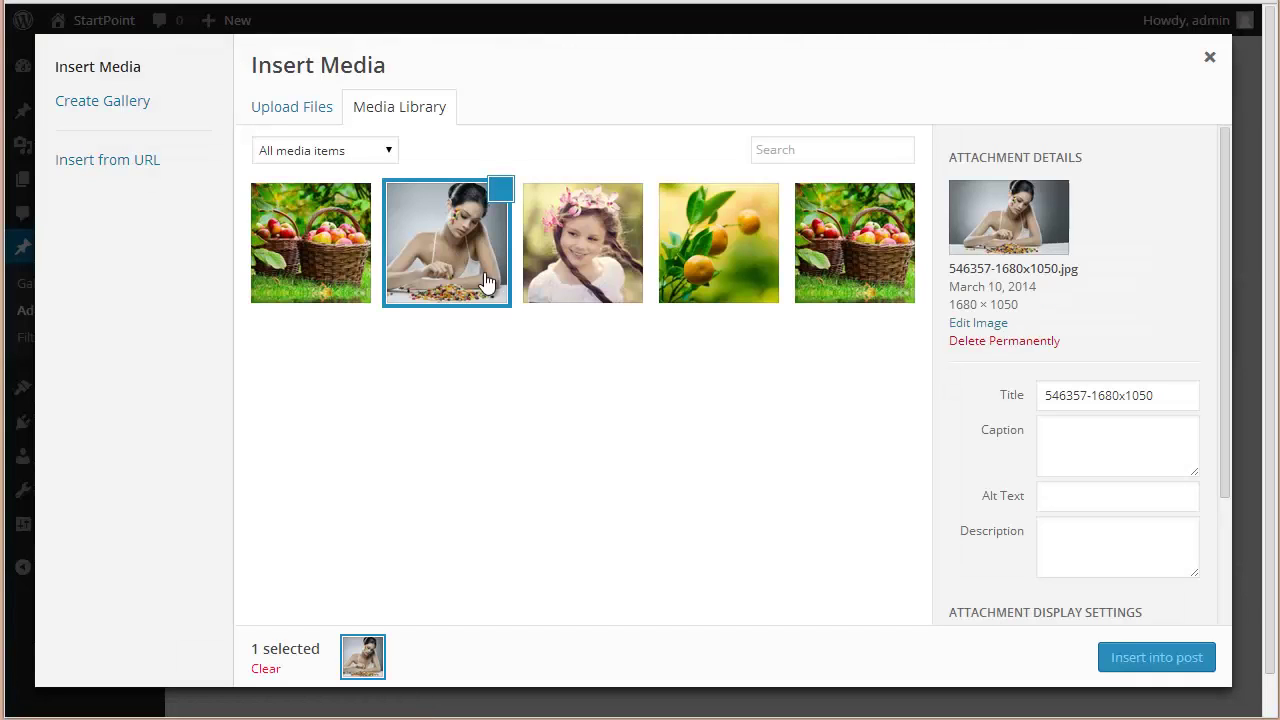
left_click(1168, 665)
left_click(356, 117)
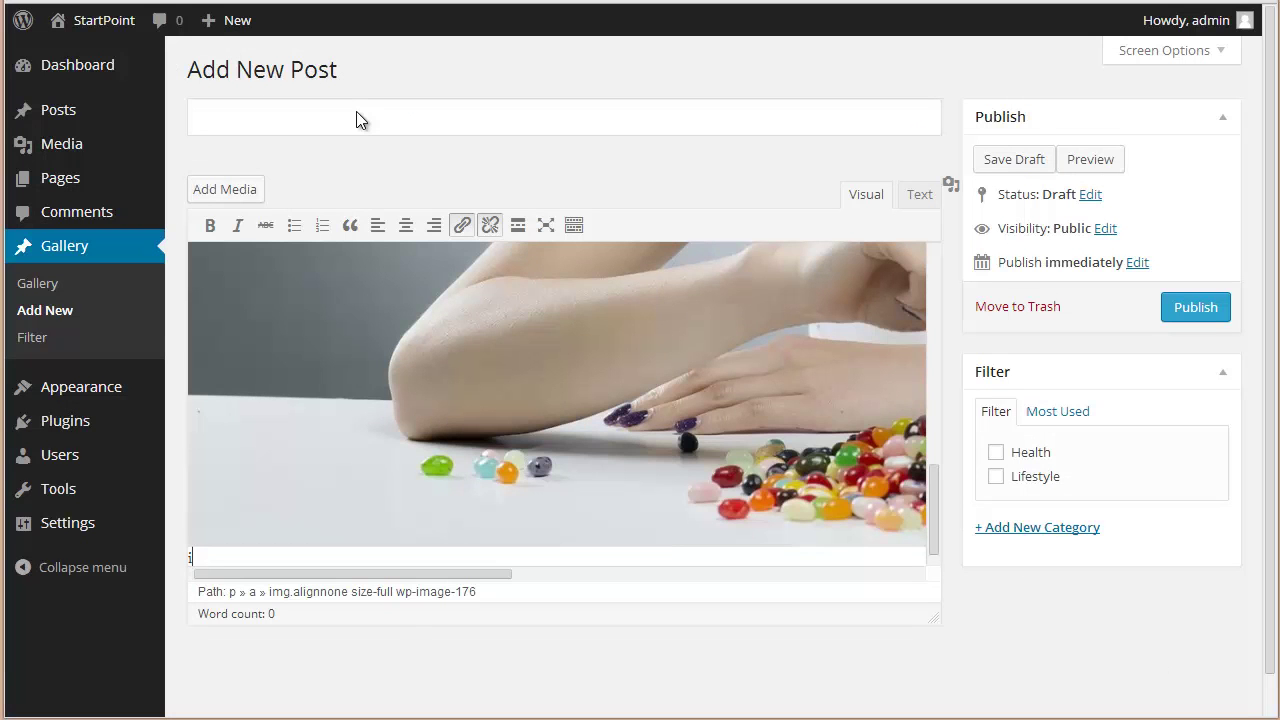
type("image")
key("BackSpace")
key("BackSpace")
key("BackSpace")
key("BackSpace")
key("BackSpace")
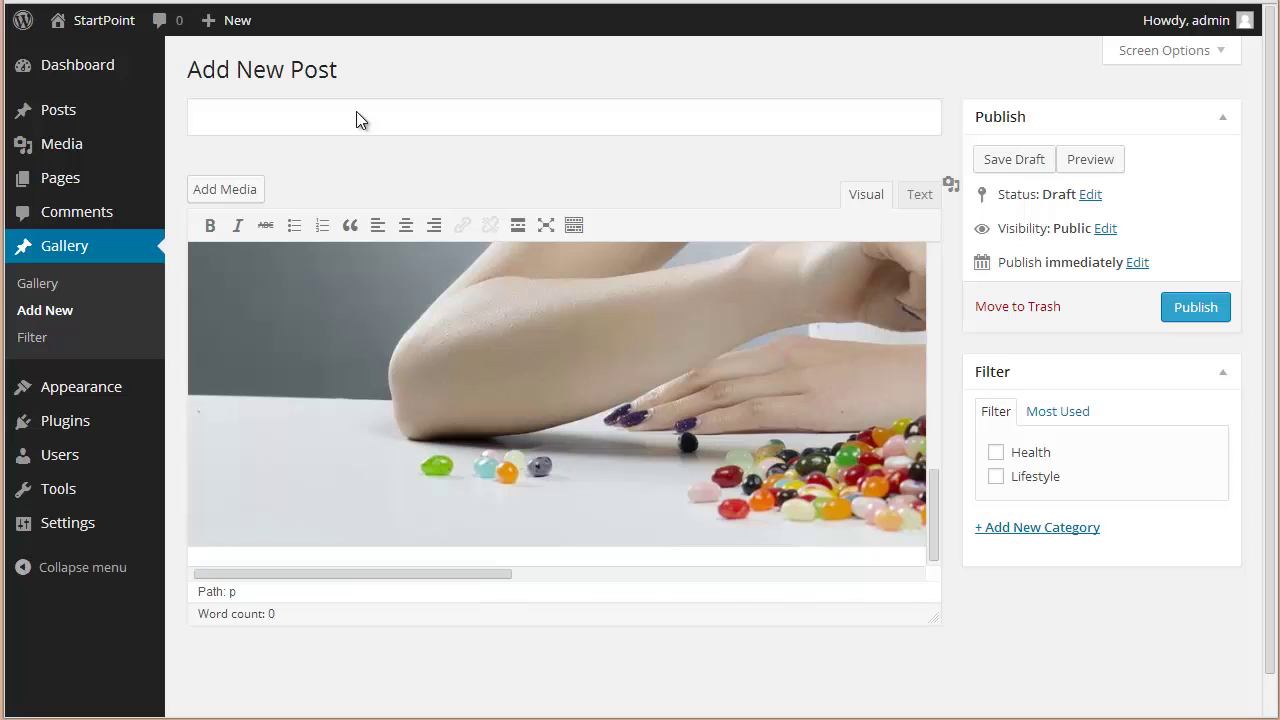
left_click(356, 114)
type("image3")
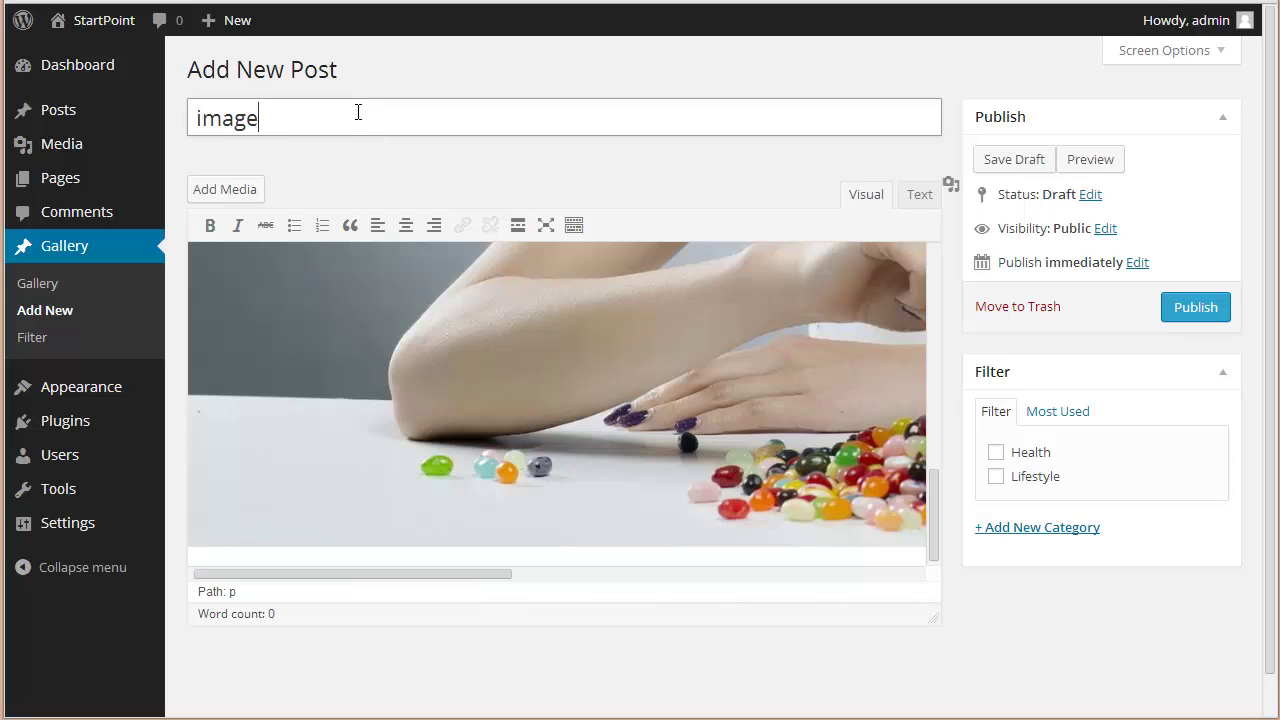
Create a Hobbies filter category for image3 and publish the post.
left_click(1011, 527)
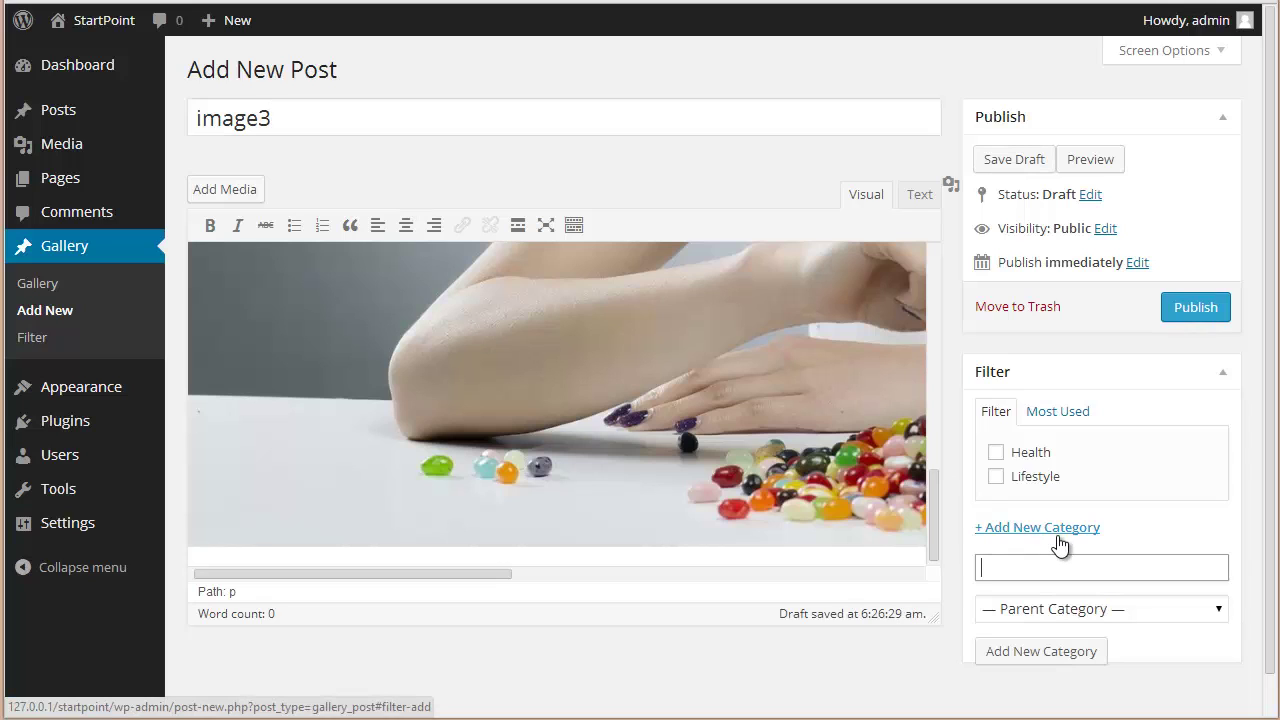
type("hobbie")
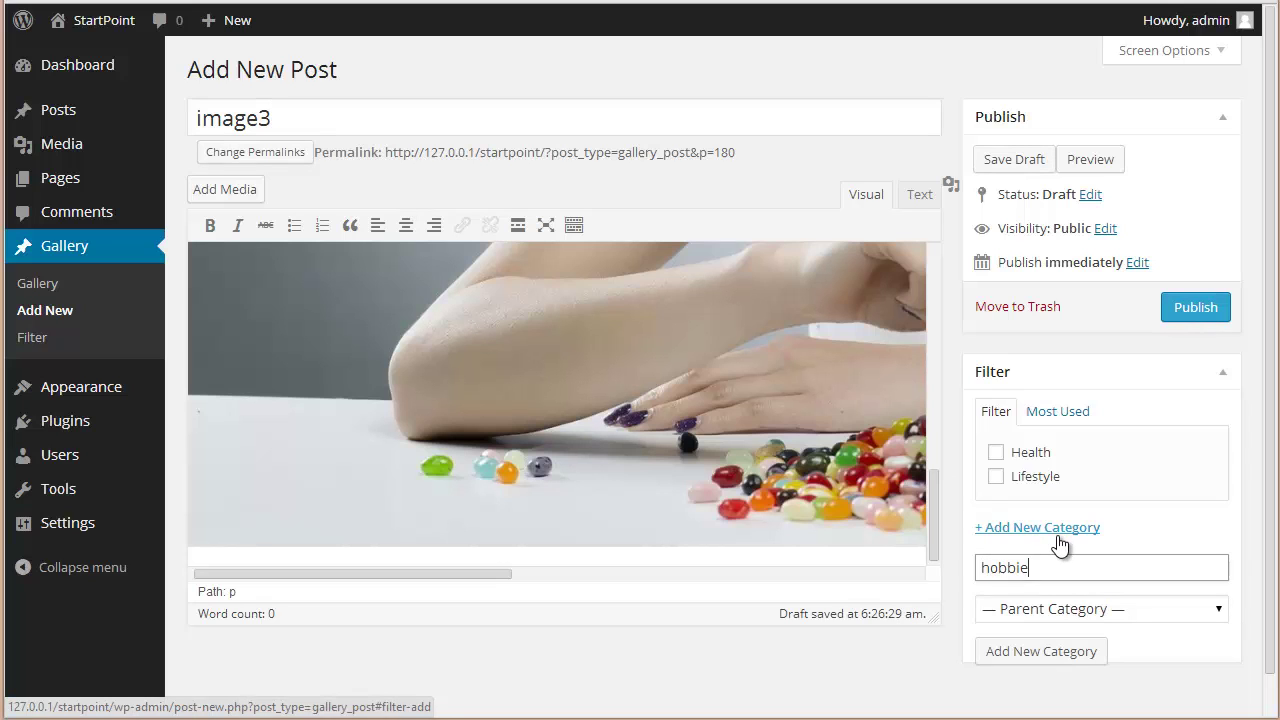
key("BackSpace")
key("BackSpace")
key("BackSpace")
key("BackSpace")
key("BackSpace")
key("BackSpace")
type("Hobbies")
left_click(1057, 652)
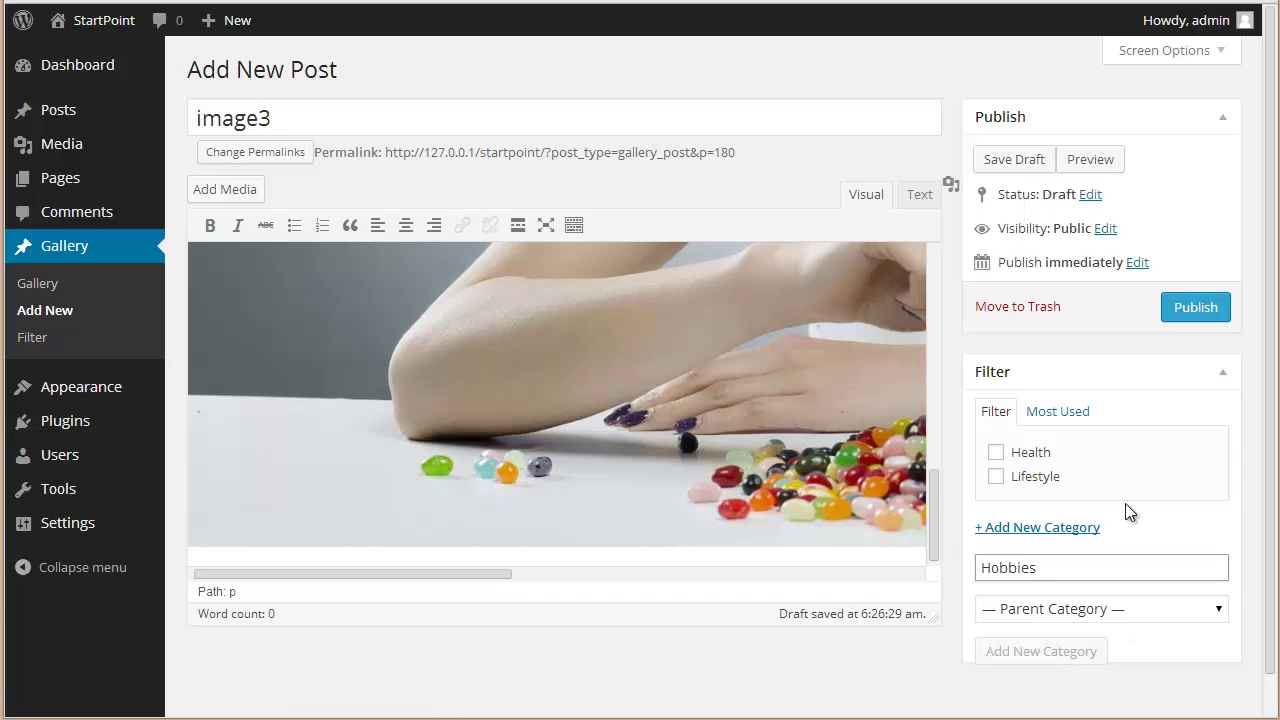
left_click(1190, 306)
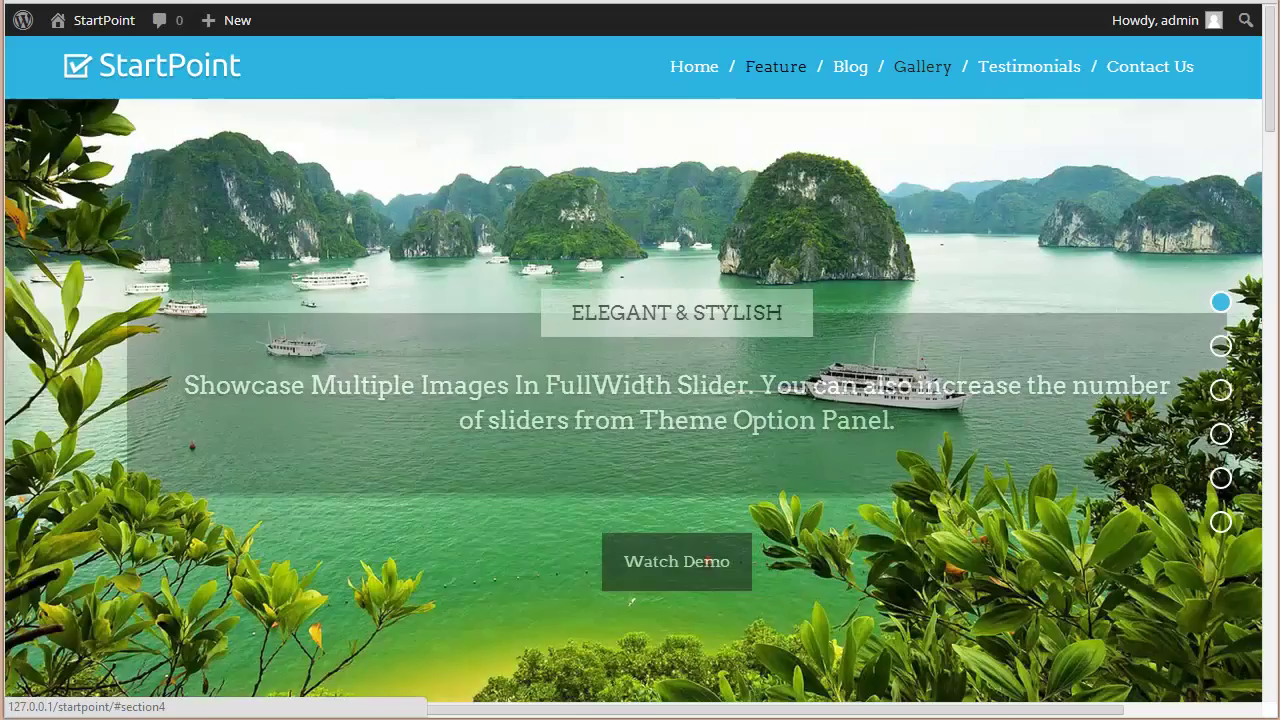
On the site gallery, try the Health, Lifestyle and Hobbies filters, ending on the jelly-bean photo.
left_click(922, 66)
scroll(1200, 350, "down", 1)
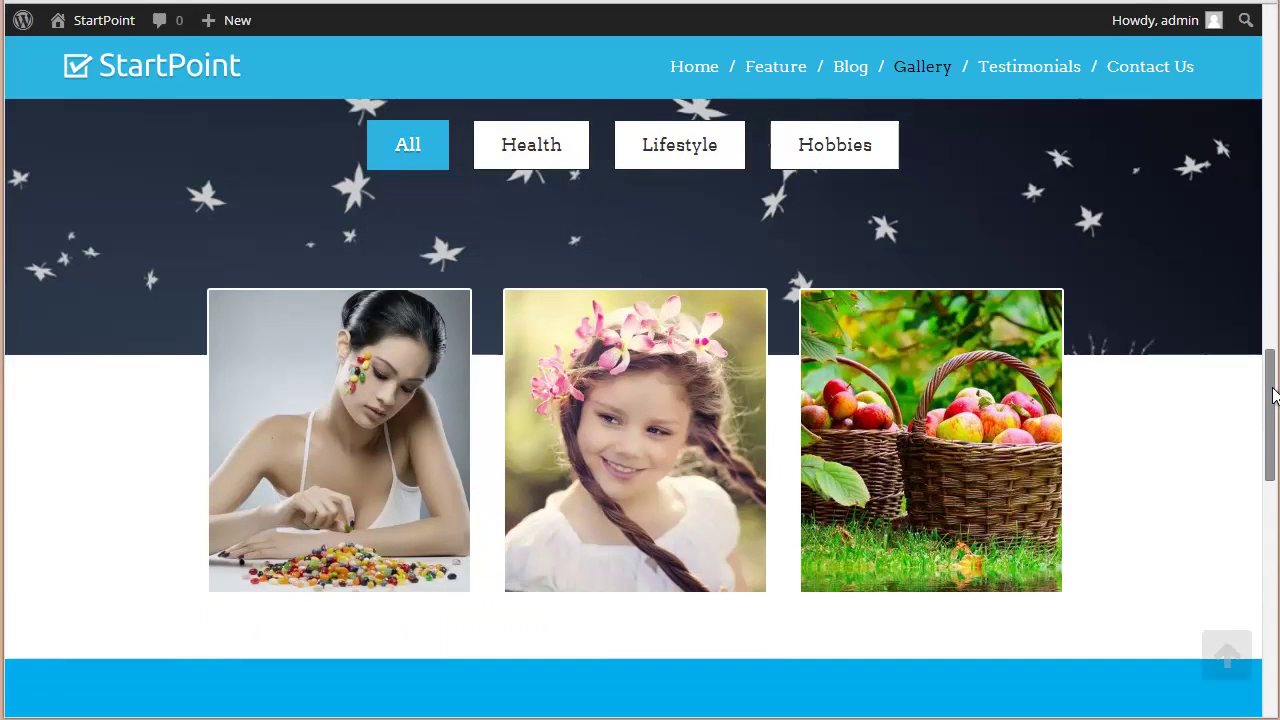
left_click(505, 163)
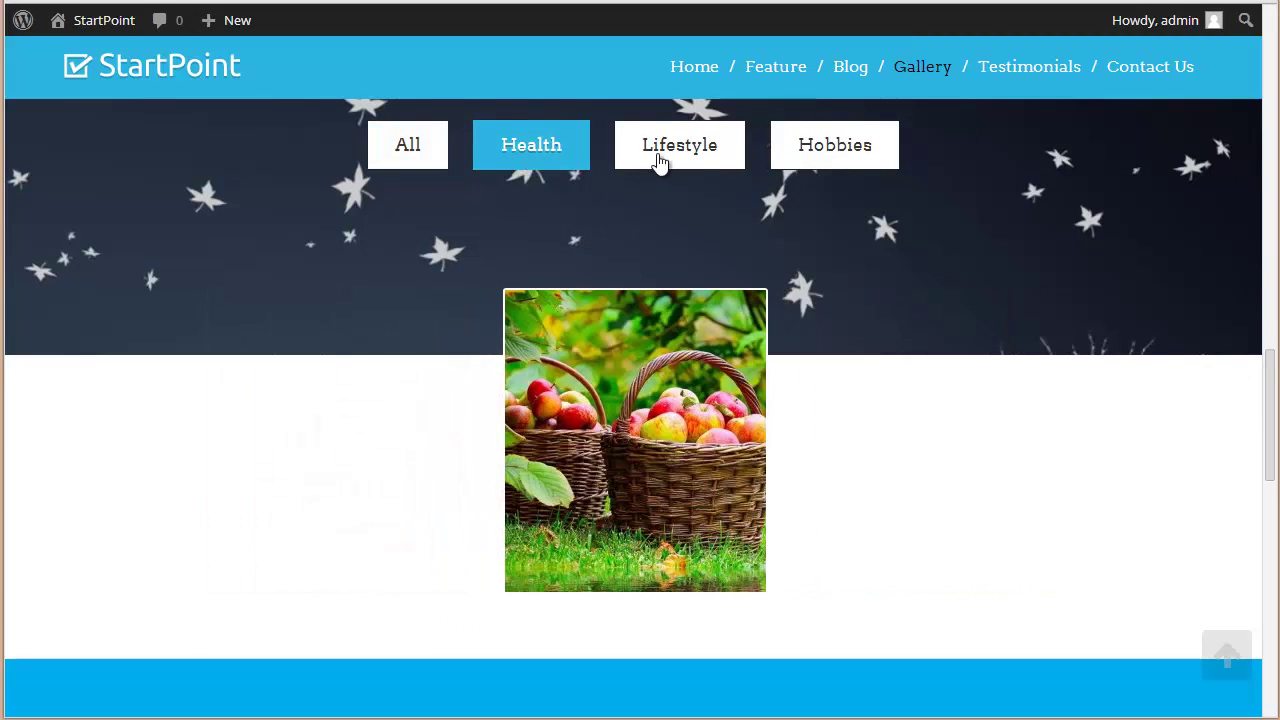
left_click(660, 160)
left_click(810, 160)
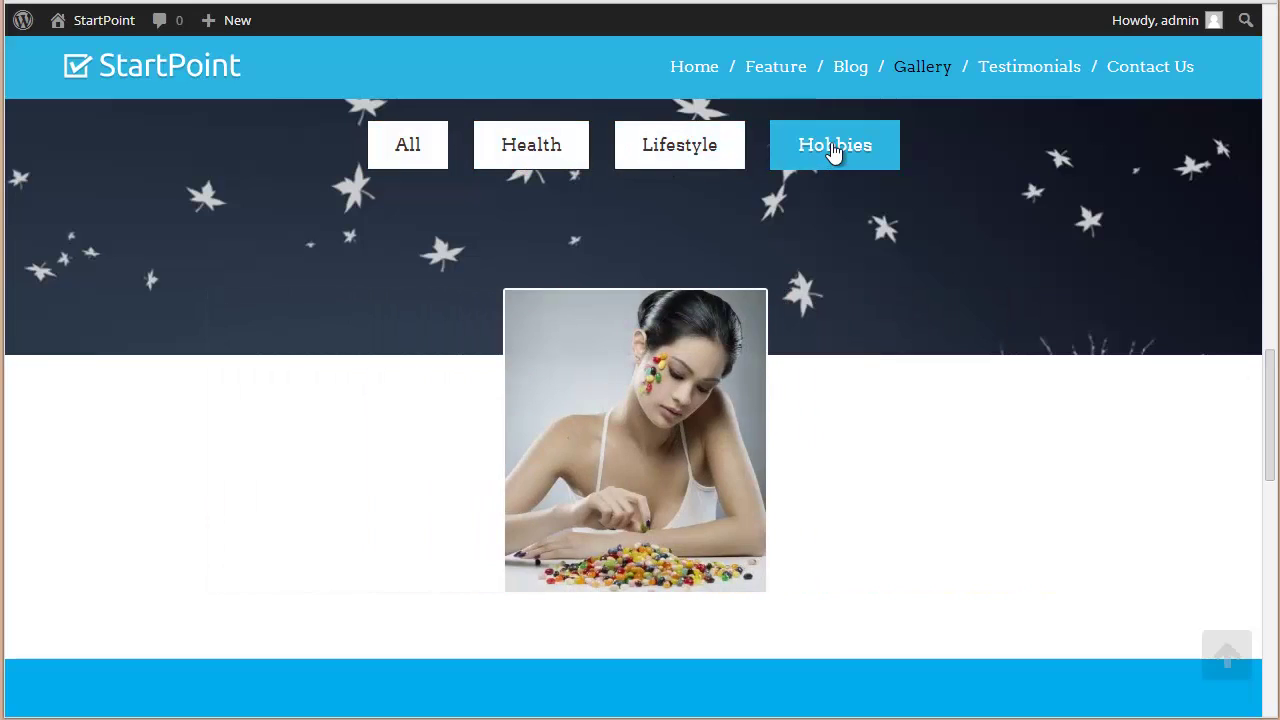
mouse_move(594, 578)
scroll(370, 290, "up", 1)
Reset the site gallery to show all pictures.
left_click(370, 290)
scroll(370, 290, "down", 1)
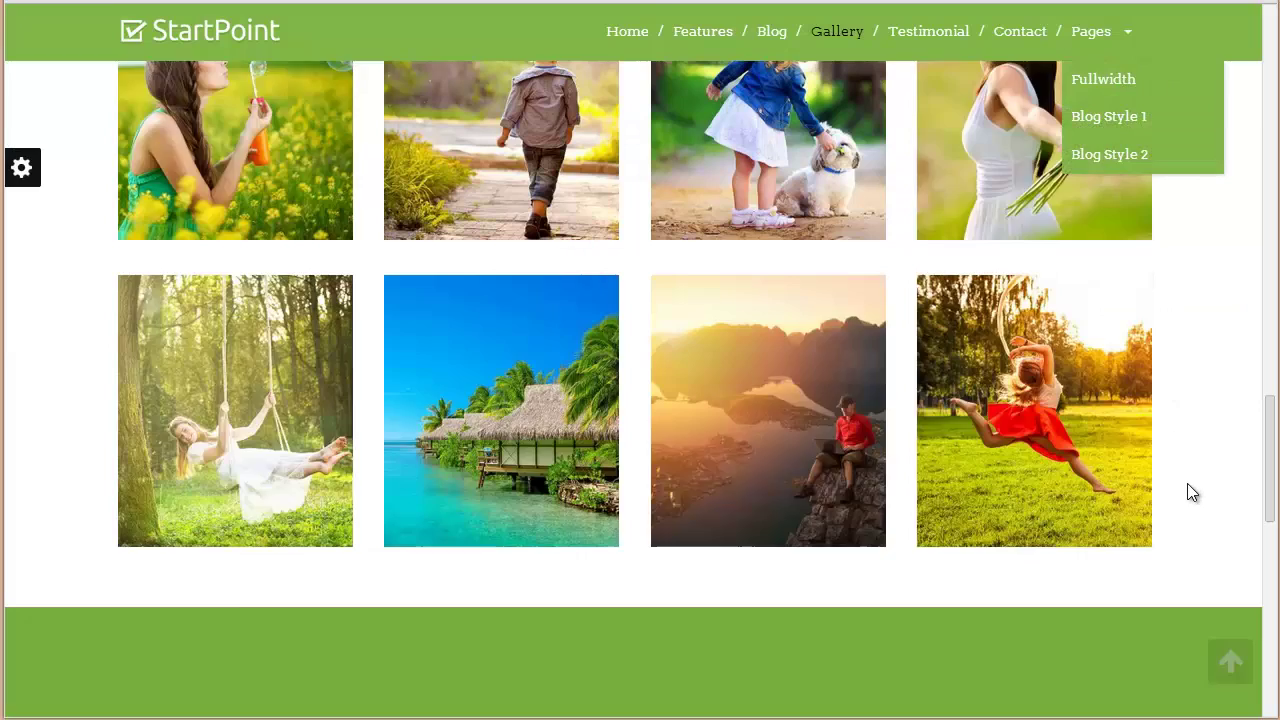
scroll(1188, 483, "up", 2)
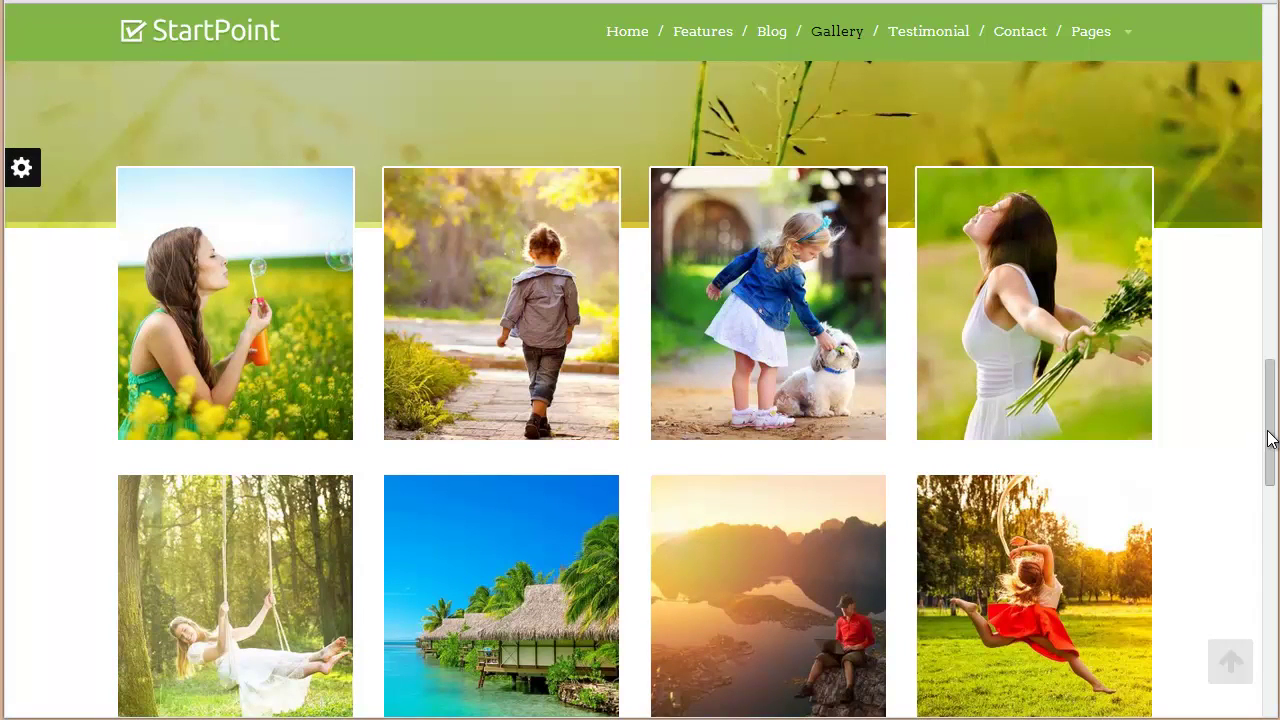
scroll(1255, 443, "up", 1)
Try the demo gallery's Nature, Environment, Happiness and Enjoyment filters for comparison.
left_click(414, 123)
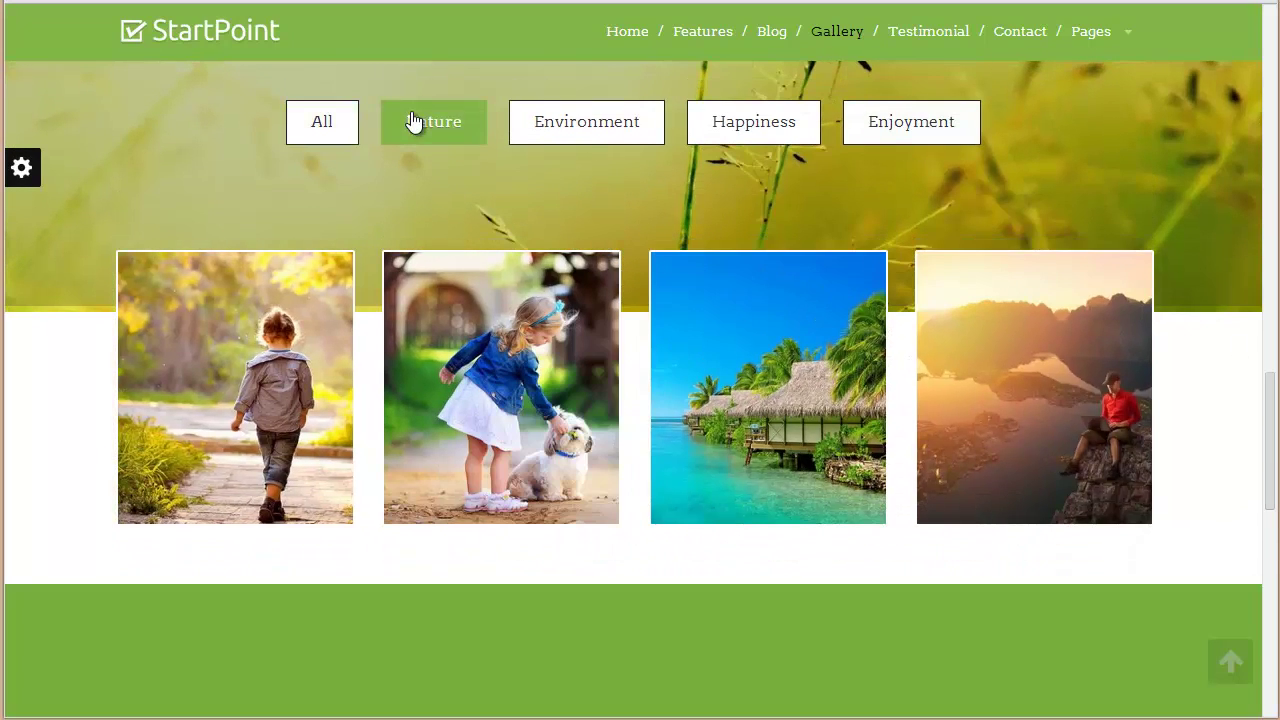
left_click(588, 131)
left_click(765, 128)
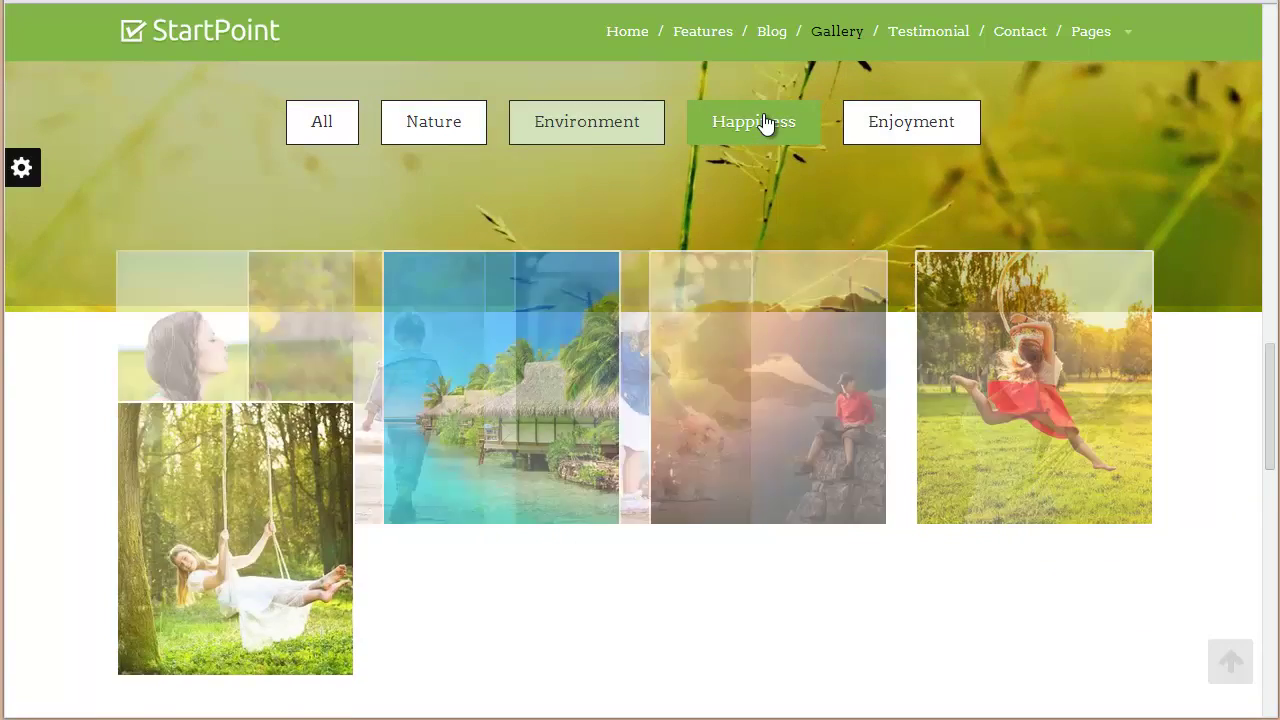
left_click(897, 122)
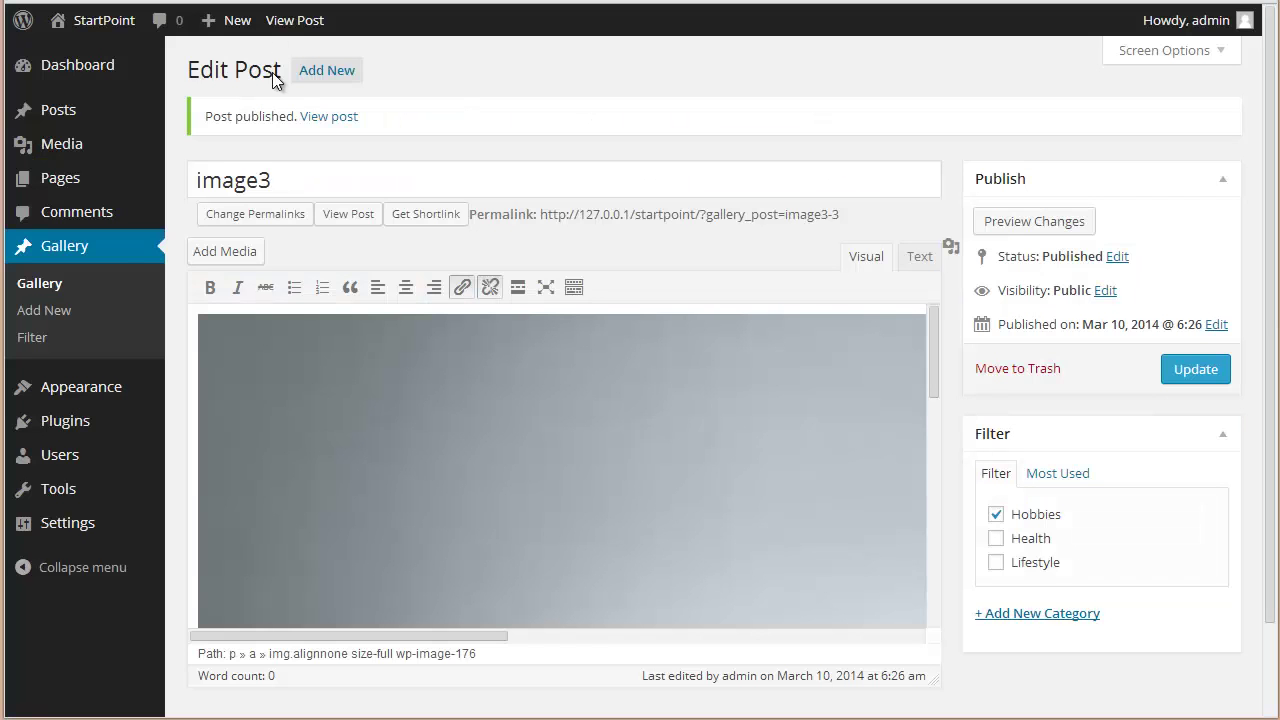
On the Gallery > Filter page, add a category named 'Happiness'.
left_click(47, 314)
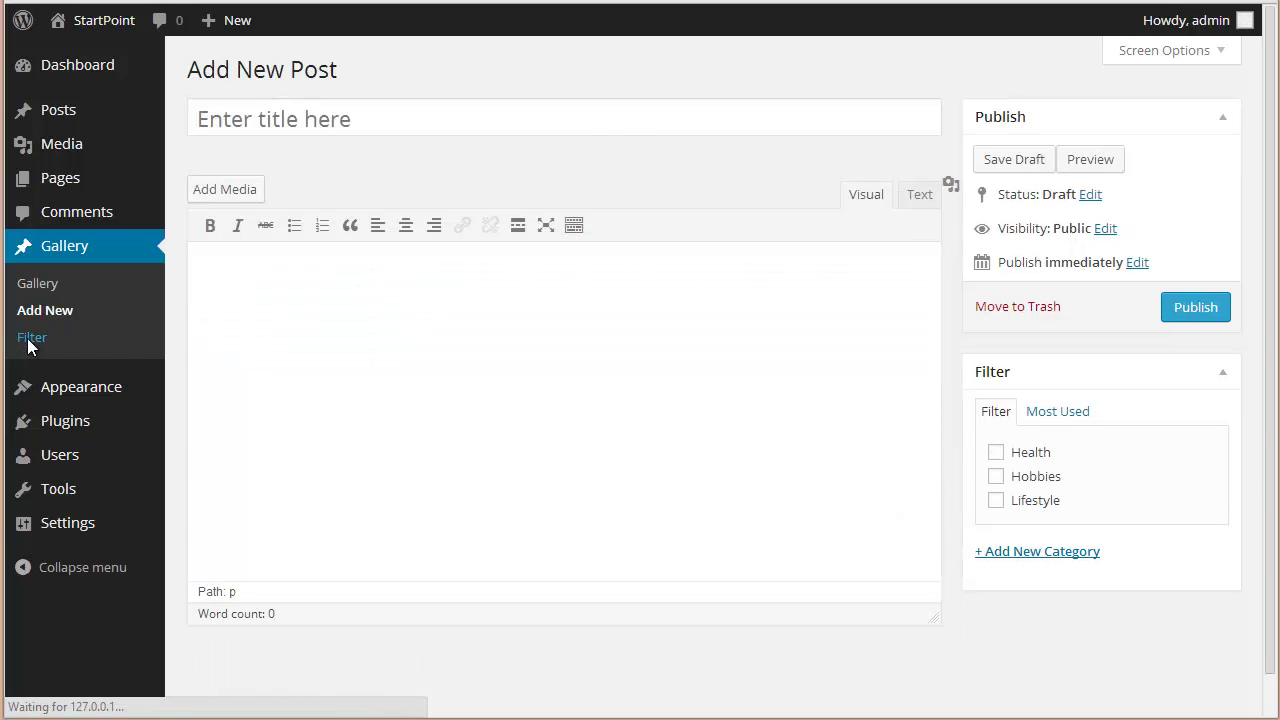
left_click(31, 340)
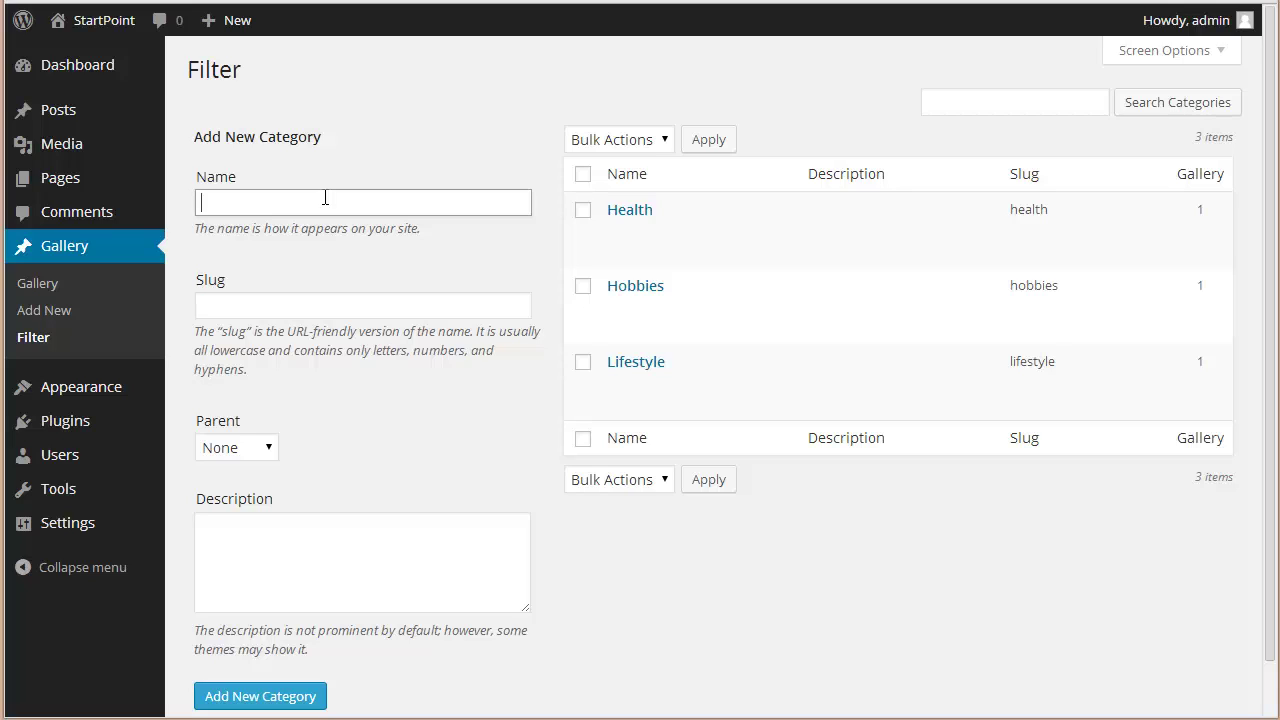
type("Happiness")
left_click(312, 692)
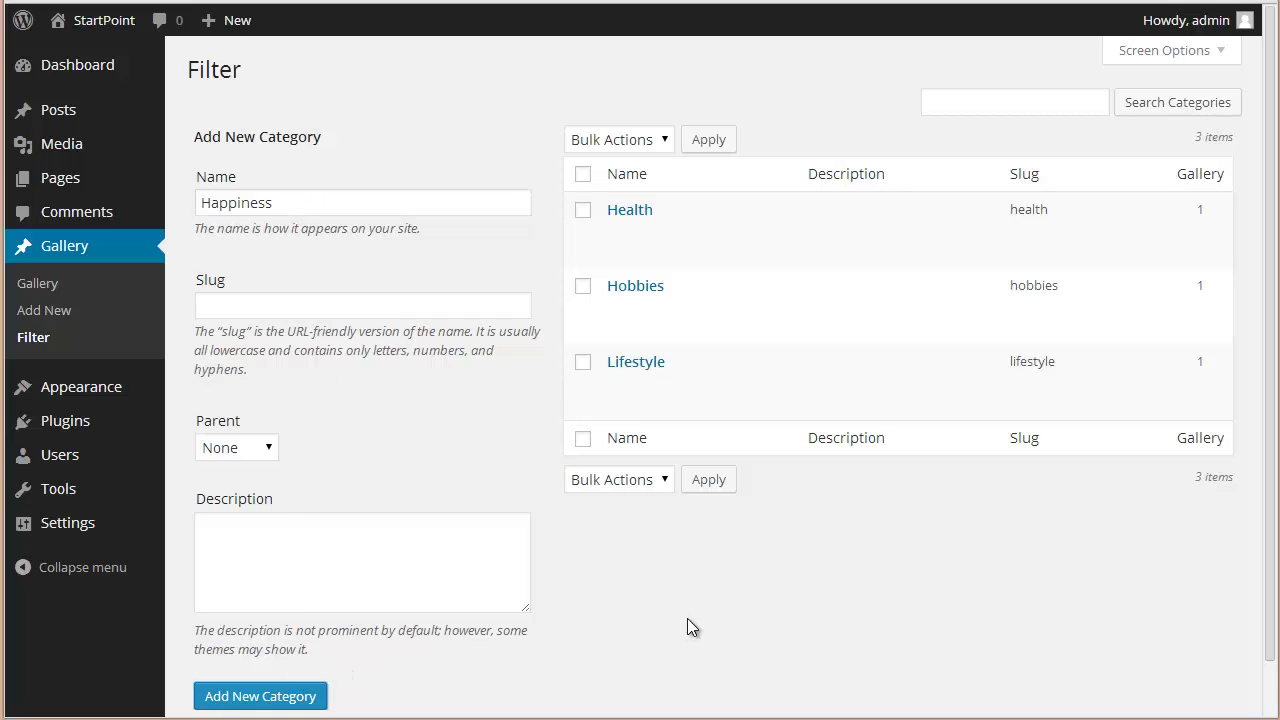
mouse_move(683, 216)
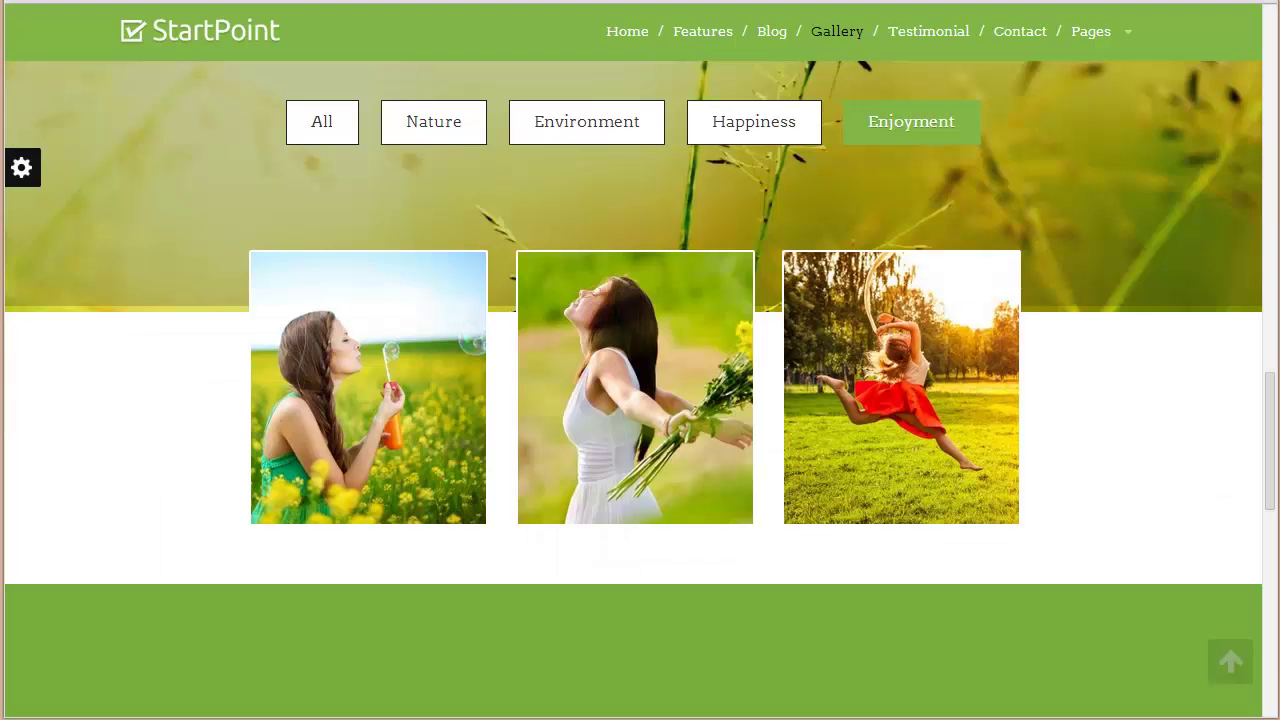
Apply the All filter in the StartPoint demo gallery and scroll down through every photo.
left_click(334, 117)
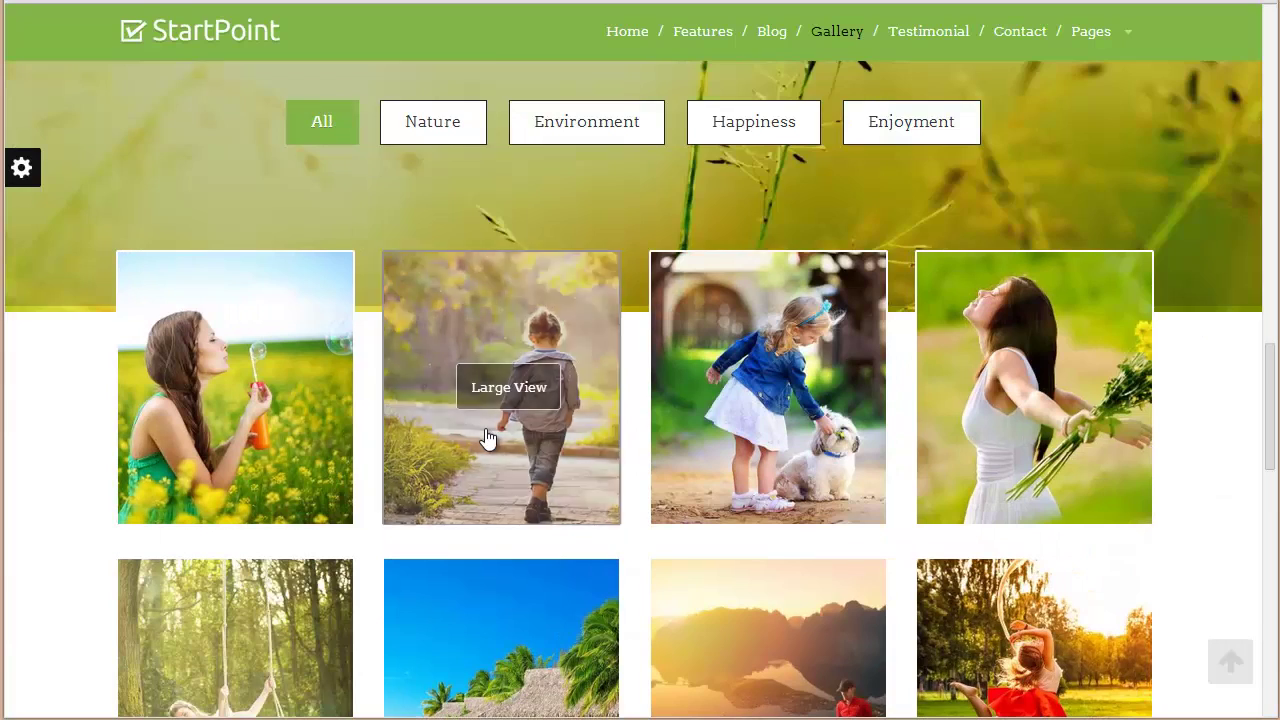
scroll(1207, 531, "down", 2)
left_click_drag(1266, 457, 1272, 420)
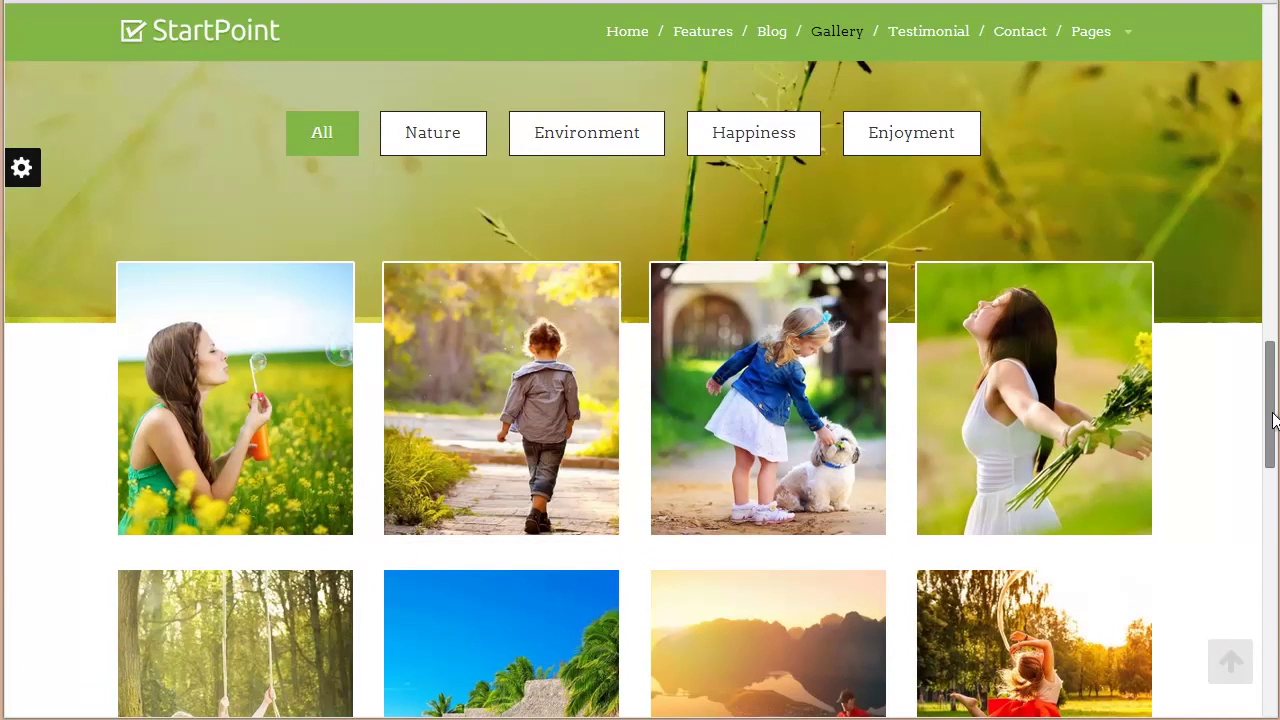